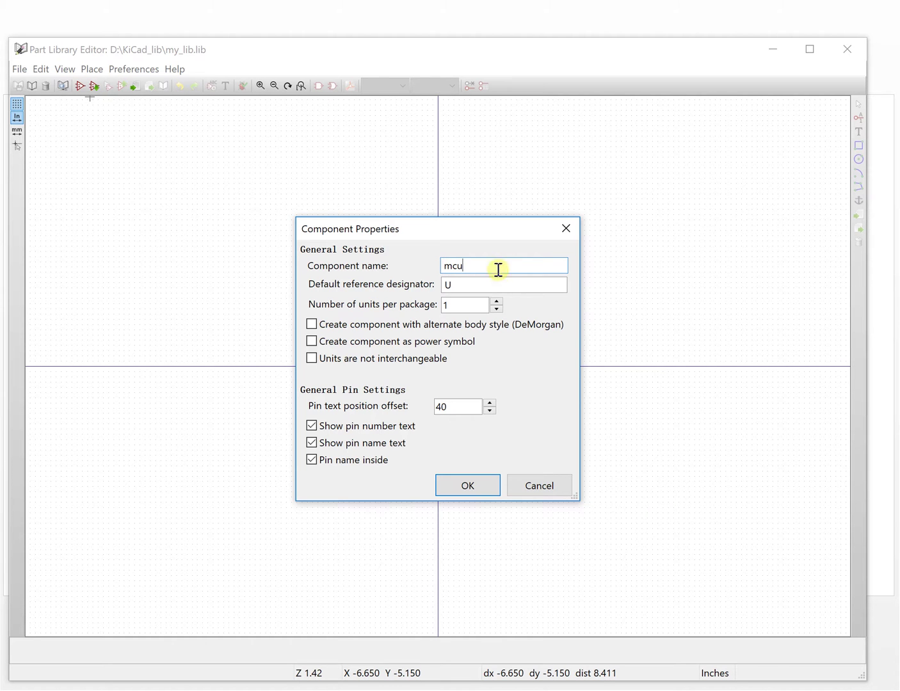
Create the mcu part and move its mcu value label up-left of the origin
click(479, 484)
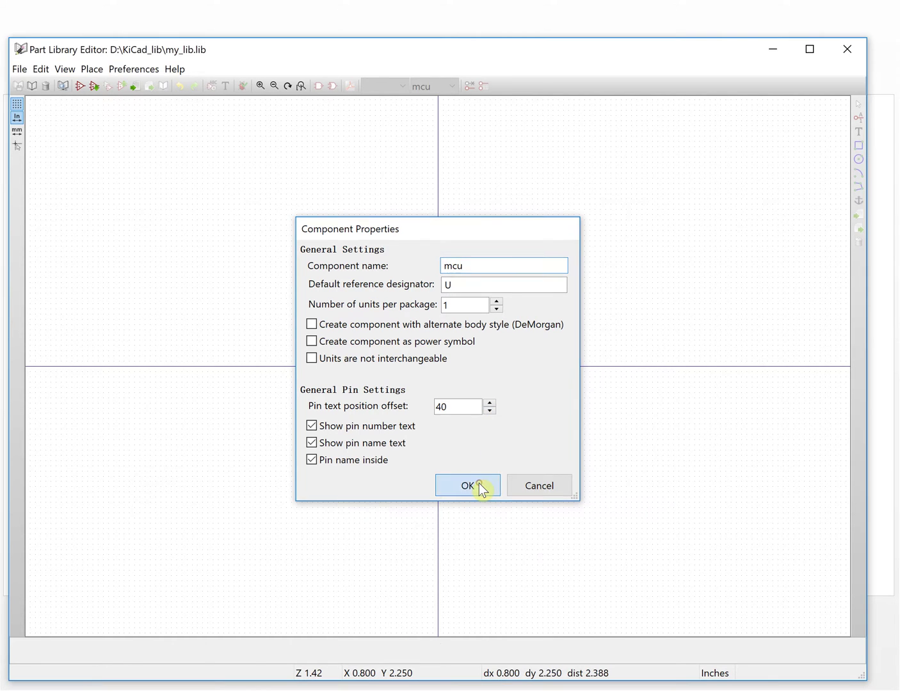
scroll(442, 380, up, 4)
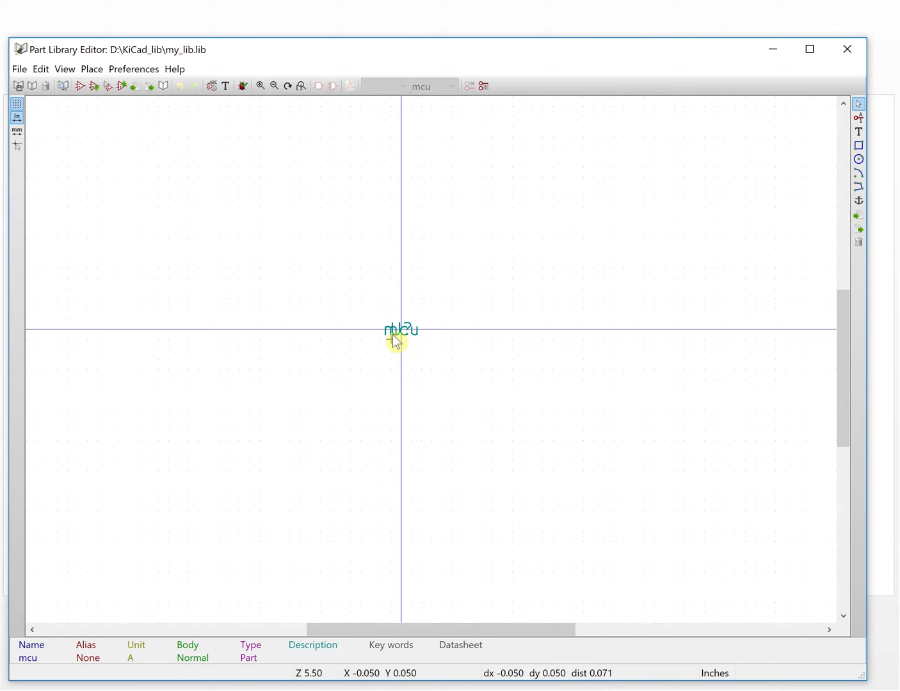
click(390, 331)
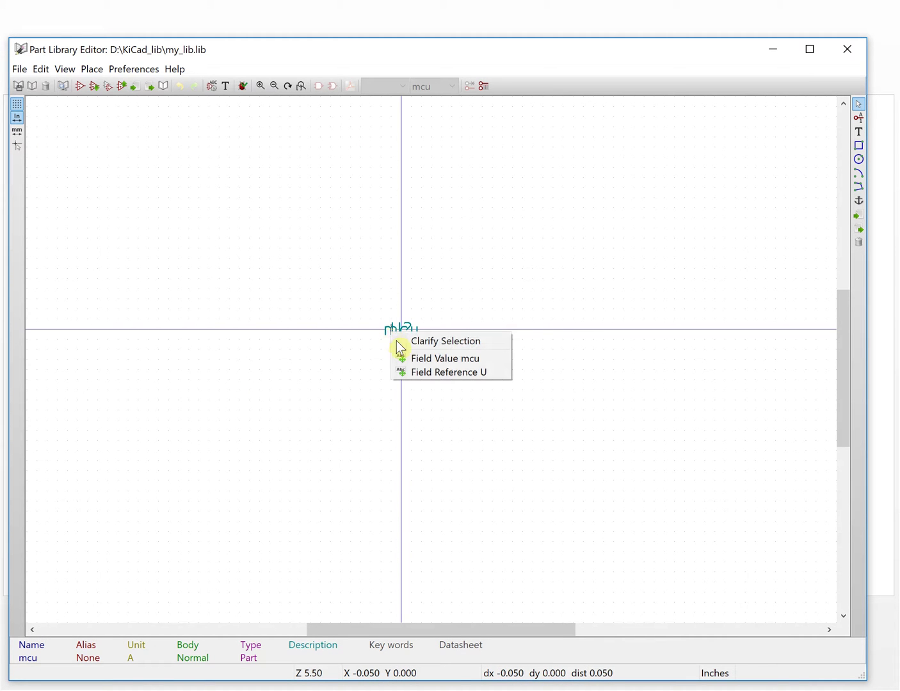
click(409, 360)
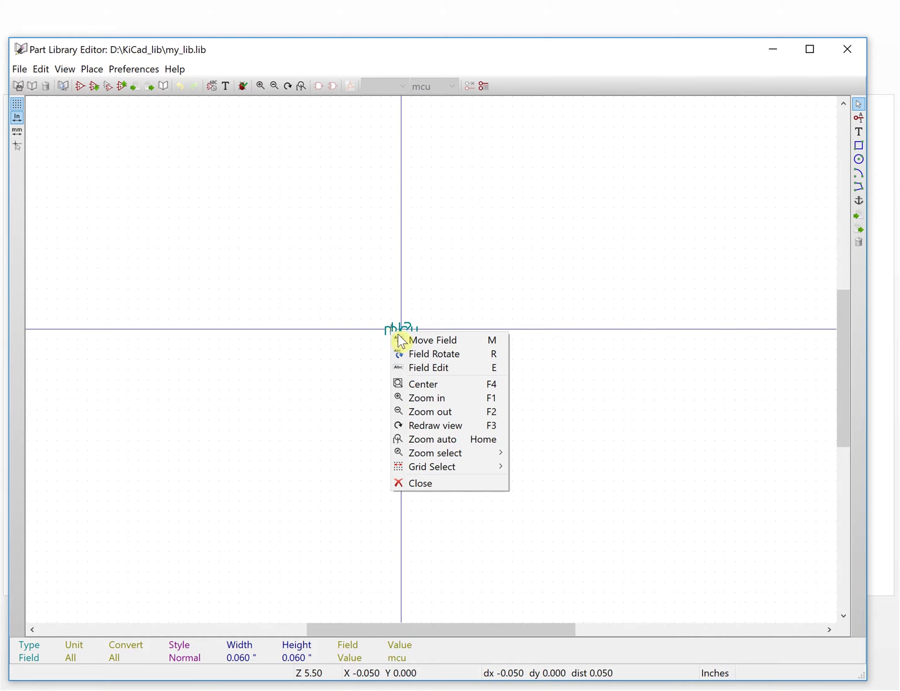
click(399, 340)
click(301, 291)
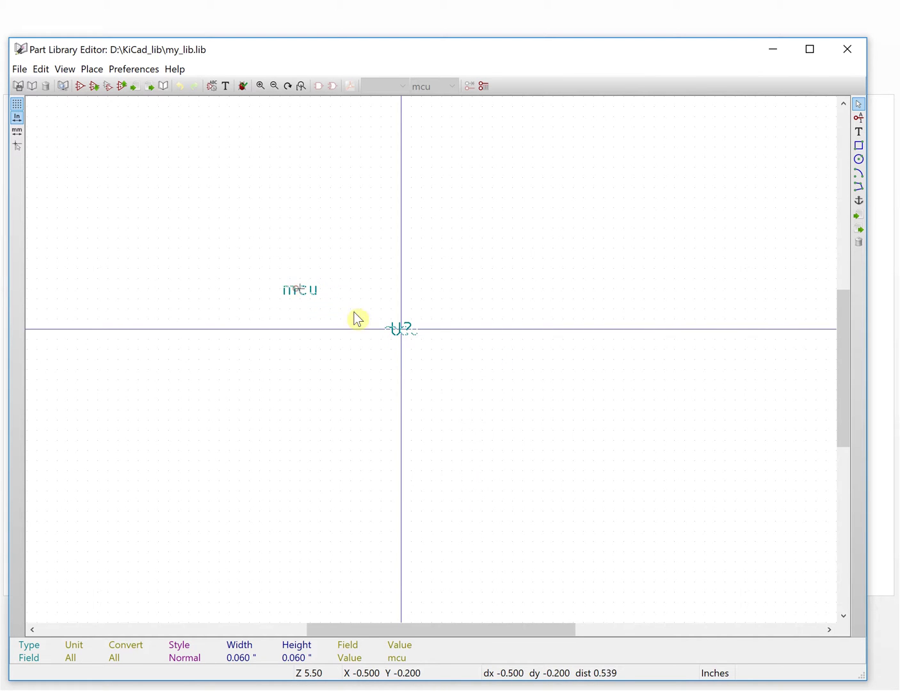
Move the U? reference label above the axis, right of centre
right_click(399, 329)
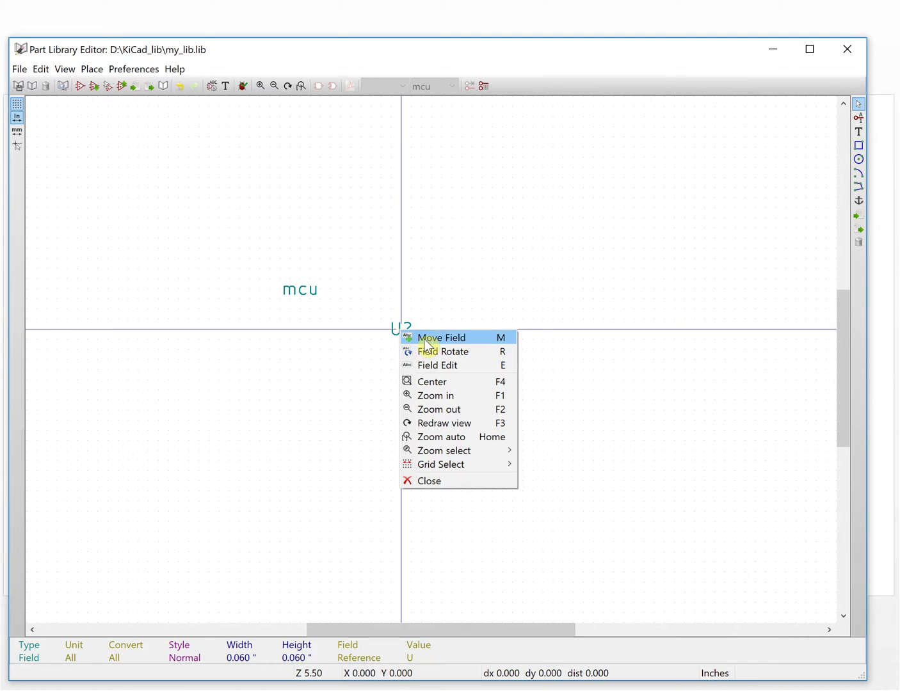
click(504, 340)
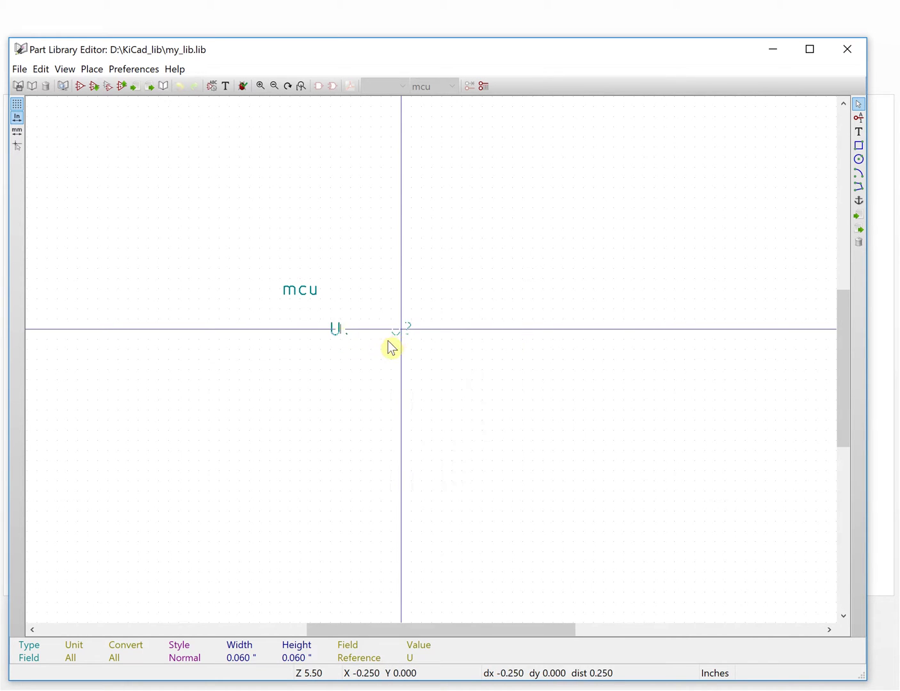
click(422, 296)
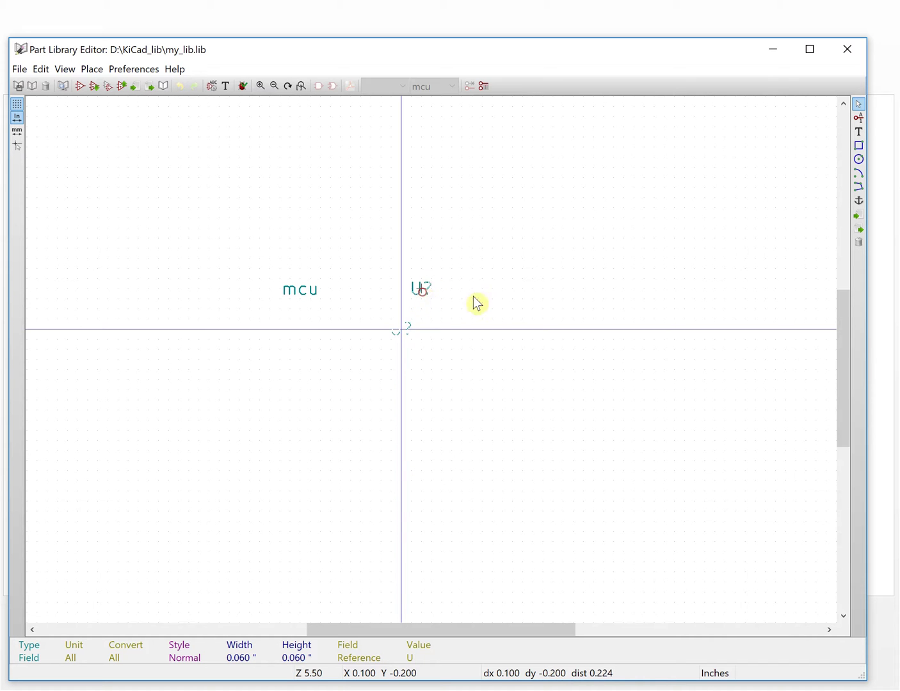
Draw the body rectangle from the origin to its lower-right corner, then end drawing
click(859, 147)
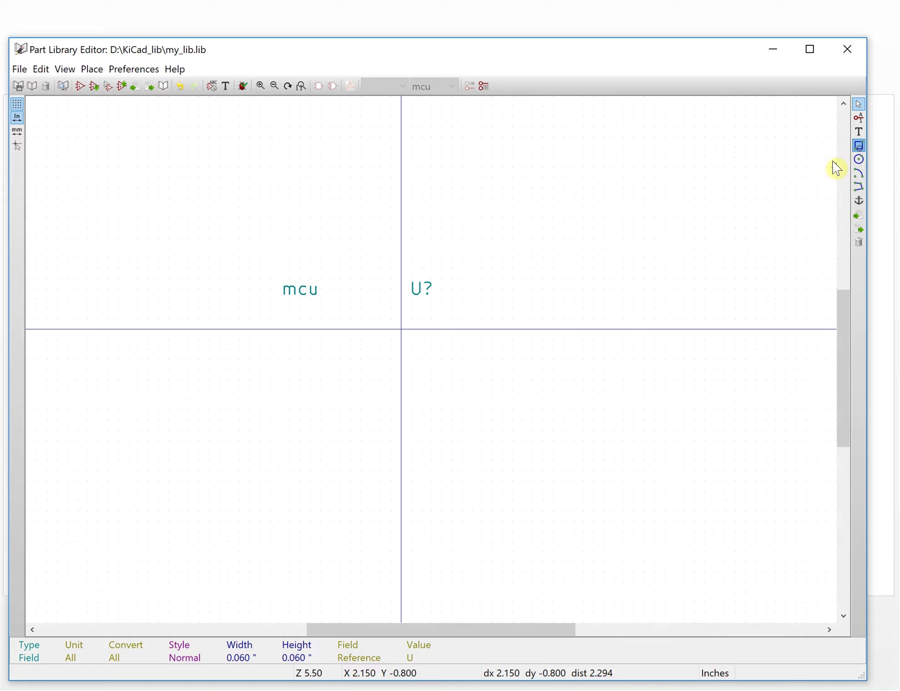
click(401, 330)
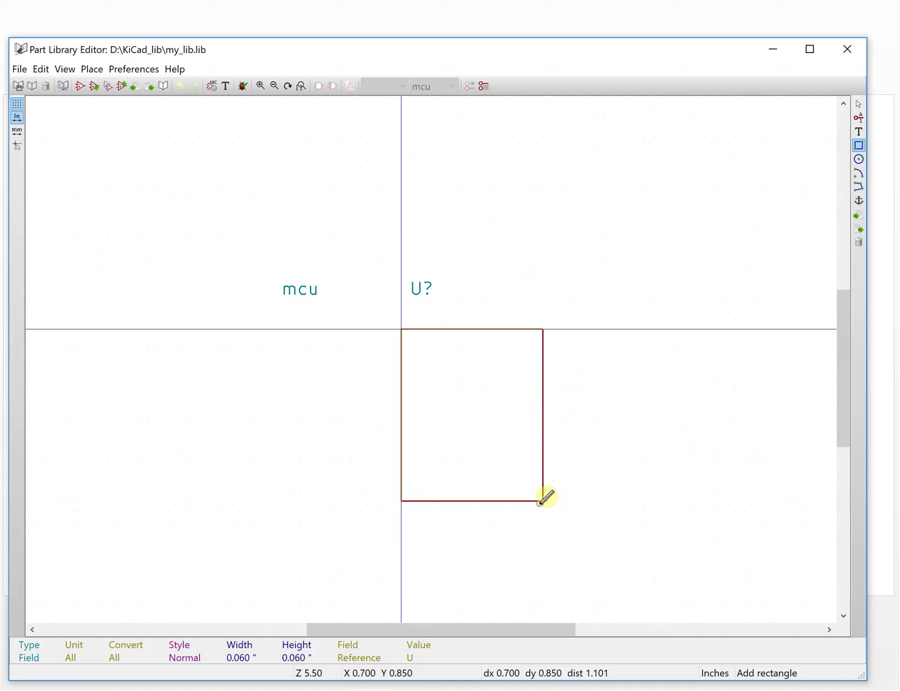
click(543, 501)
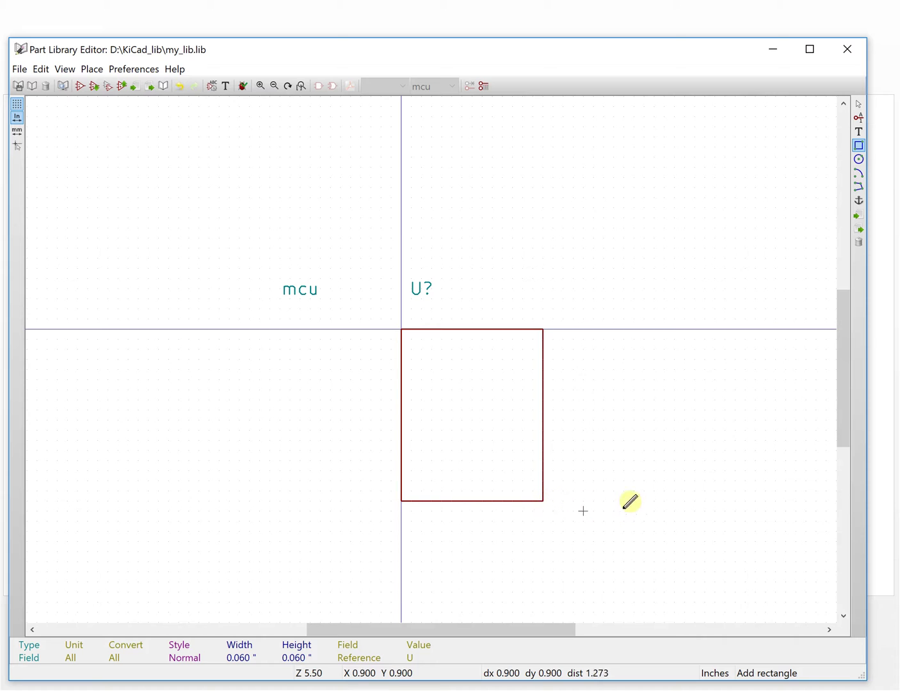
right_click(516, 341)
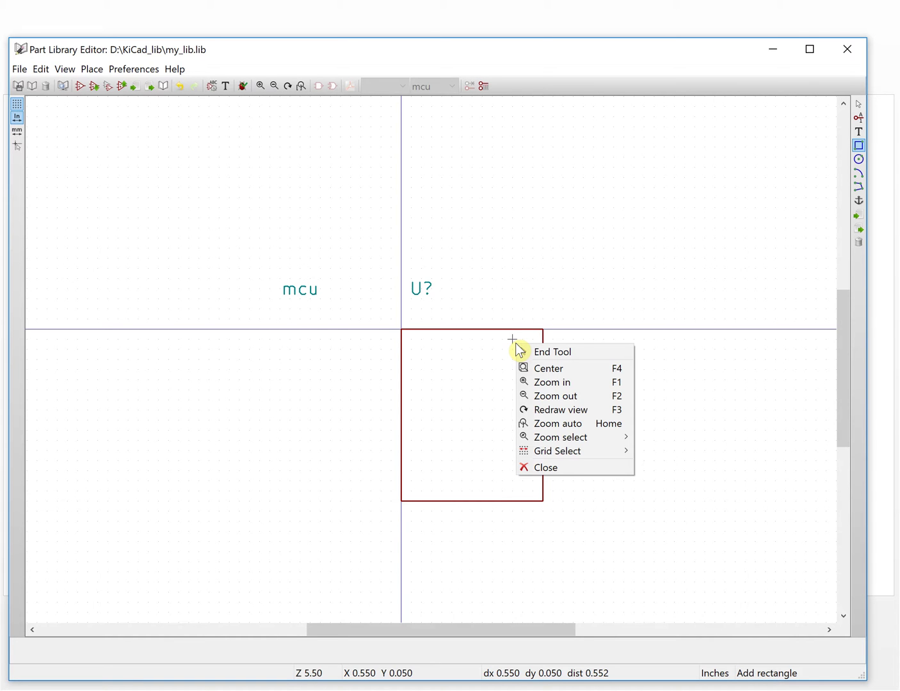
click(554, 468)
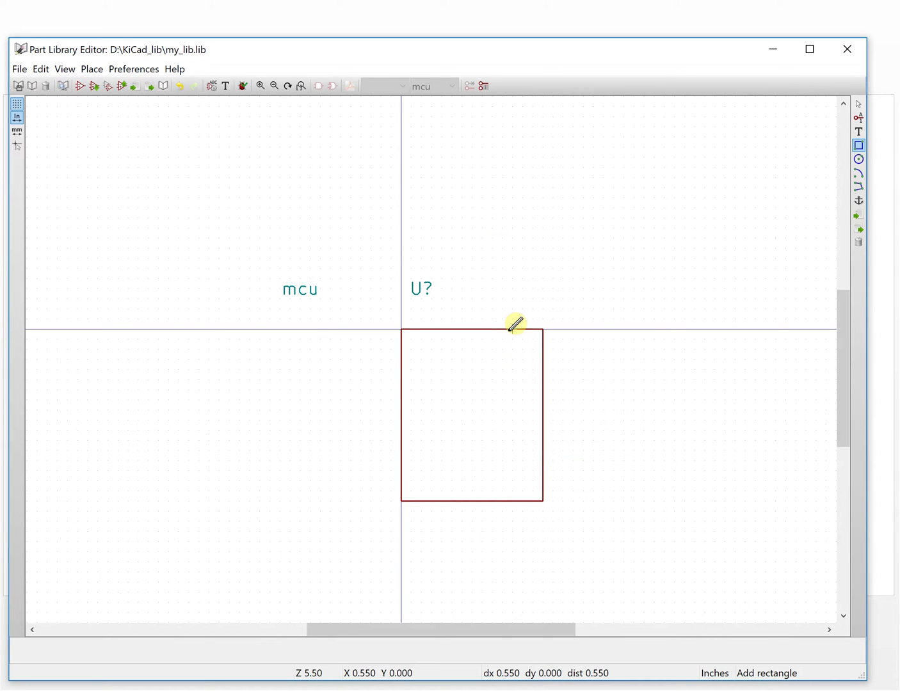
click(859, 118)
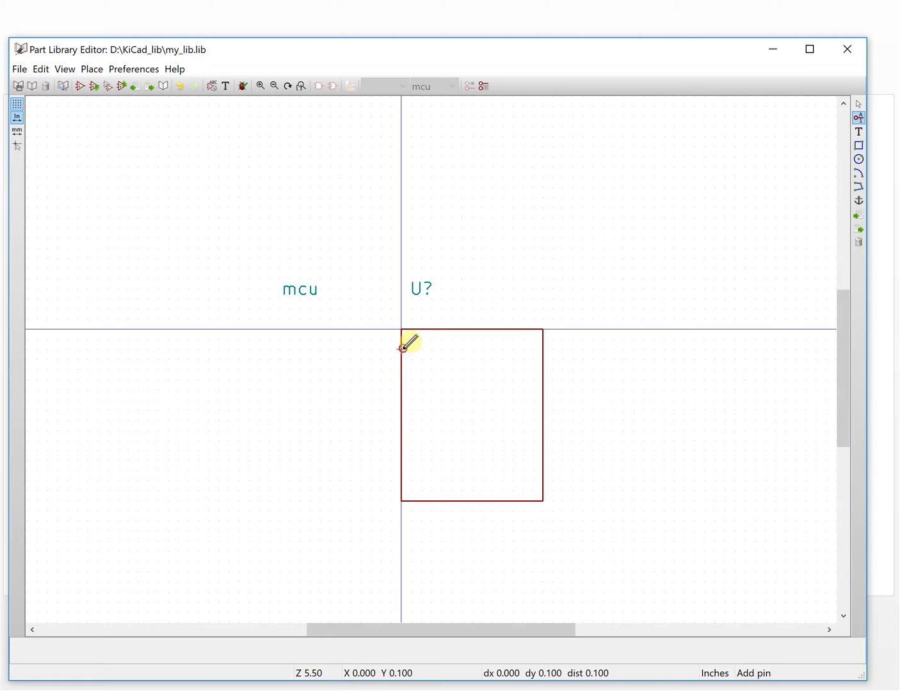
Add a vcc pin numbered 1 on the box's left edge
click(402, 351)
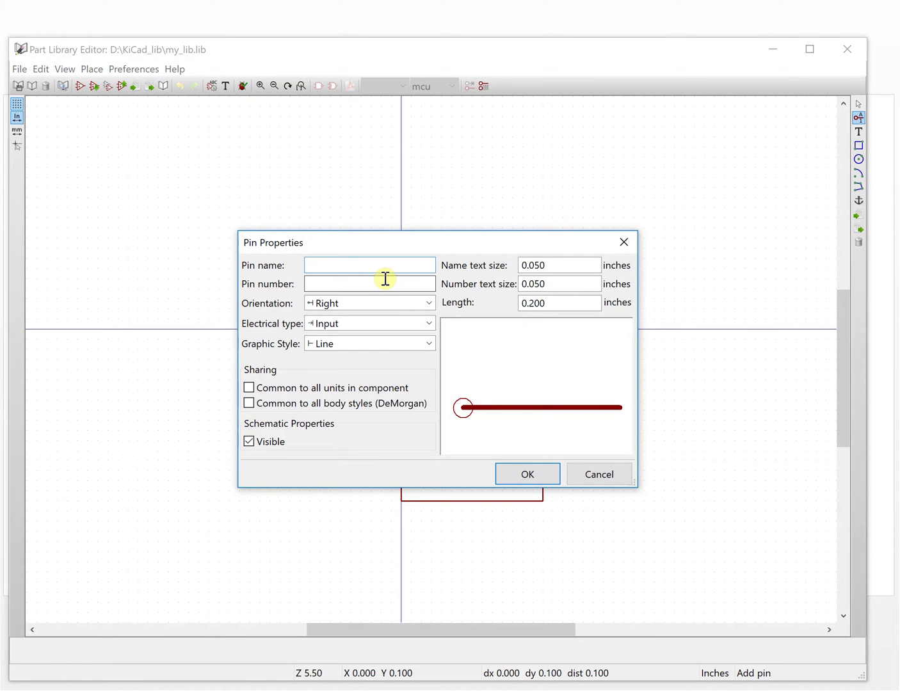
text(v)
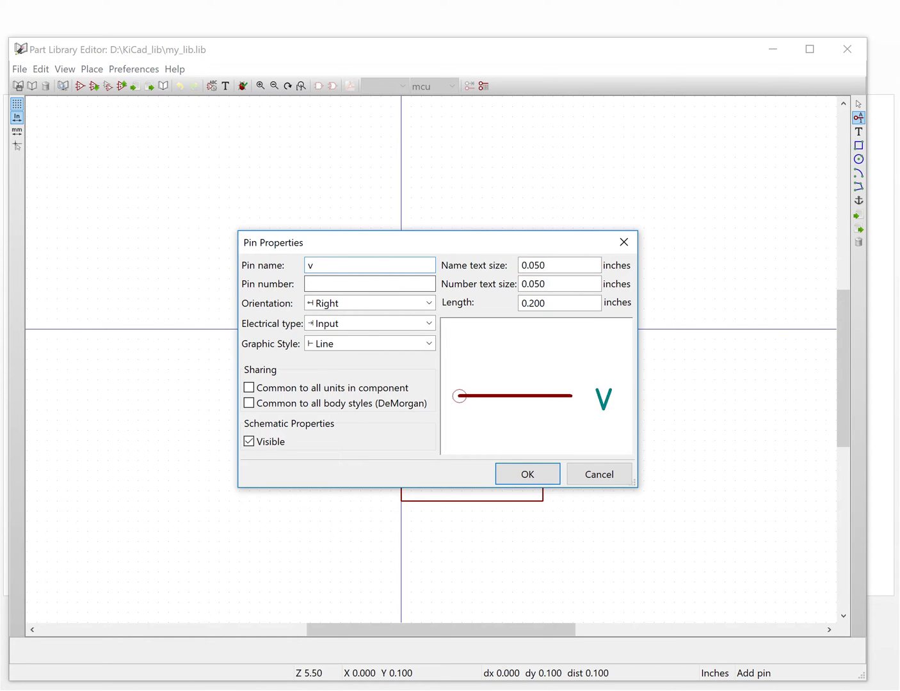
text(cc)
click(380, 283)
text(1)
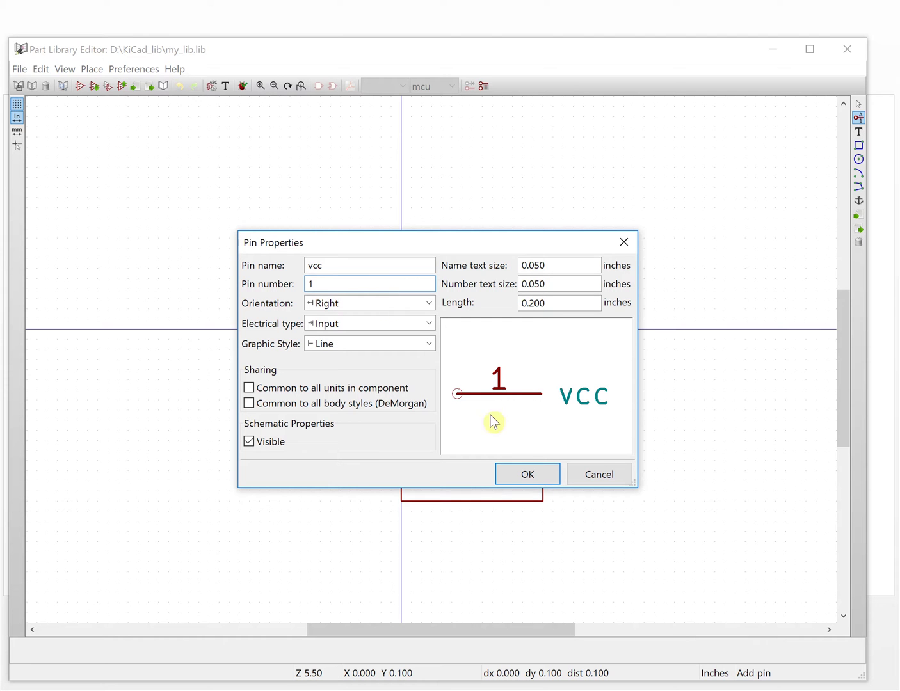
click(528, 474)
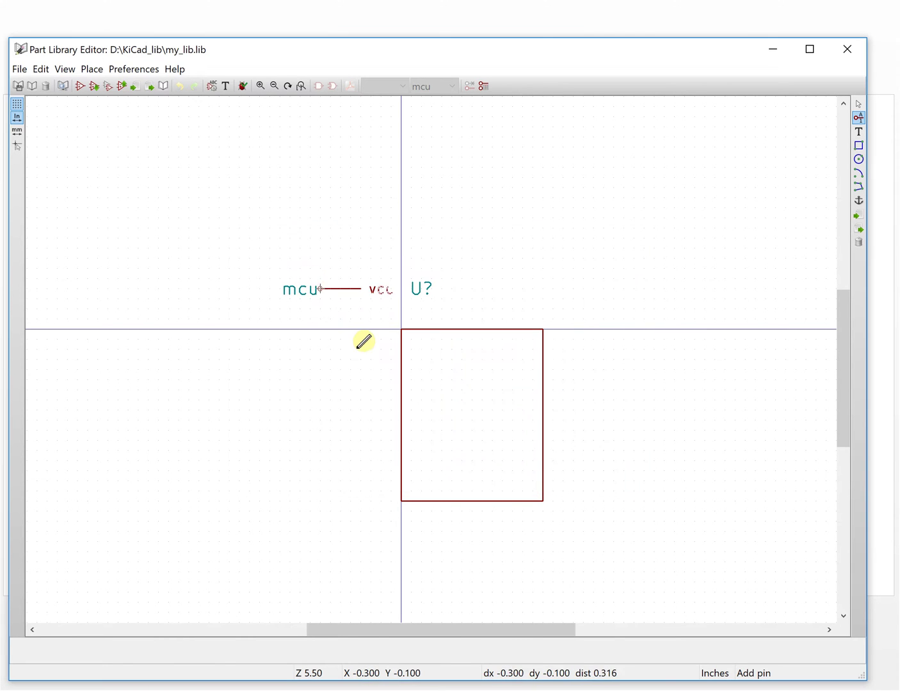
click(361, 349)
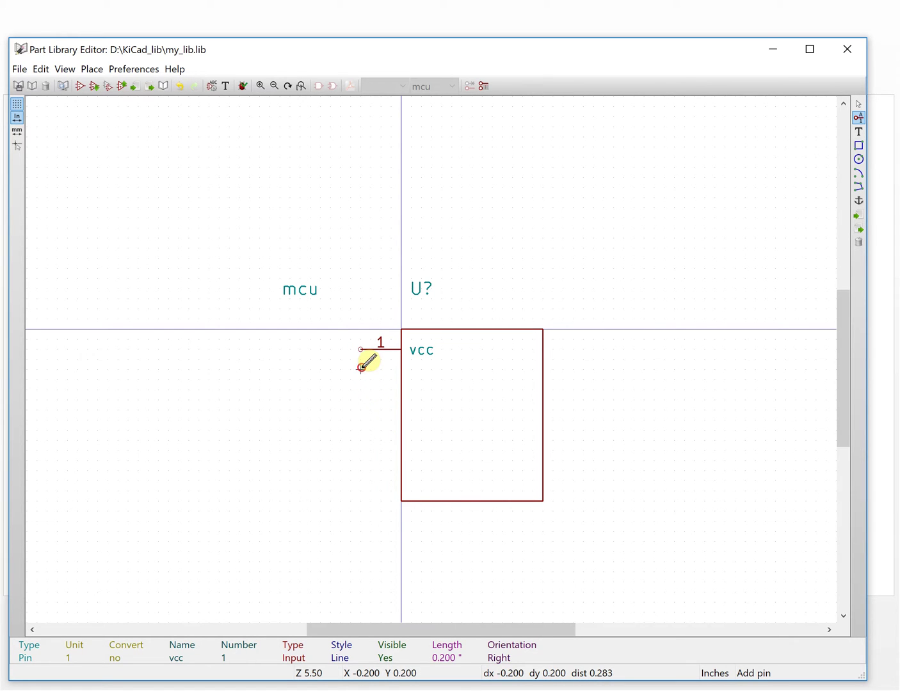
Define a P0.0 pin numbered 1 just below vcc
click(360, 370)
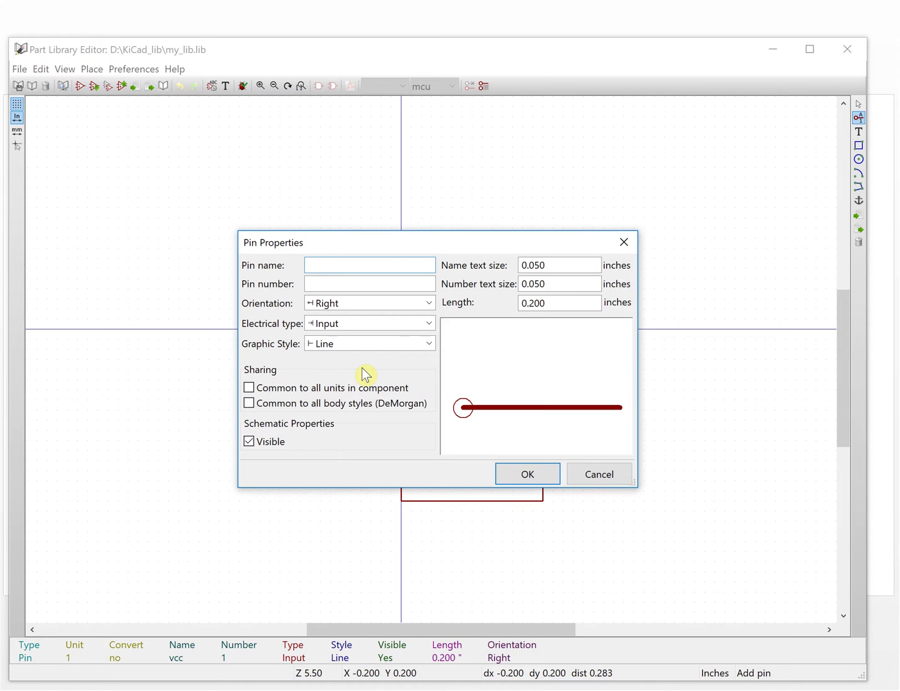
text(p)
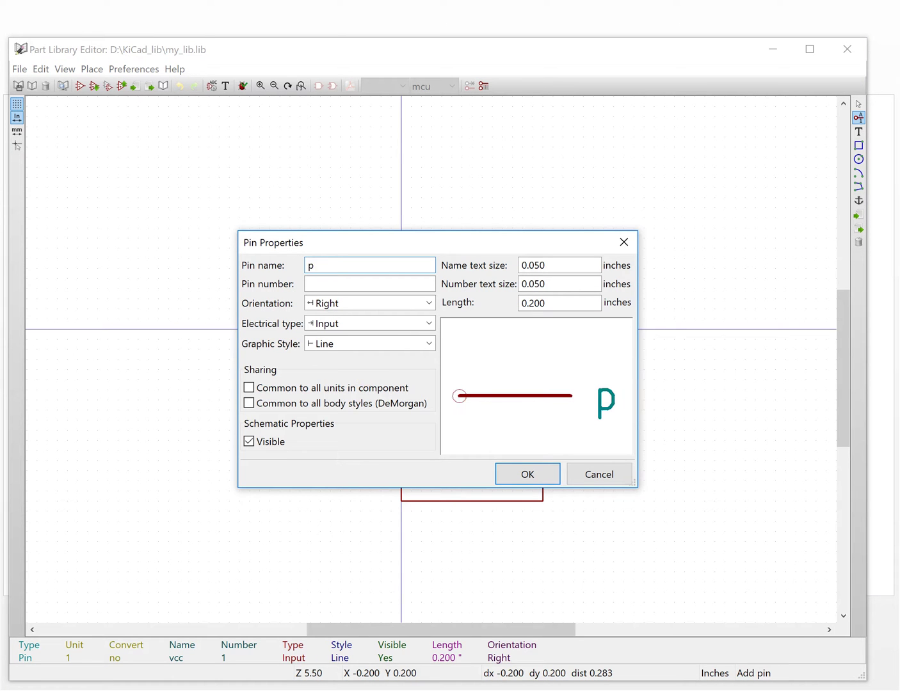
text(0)
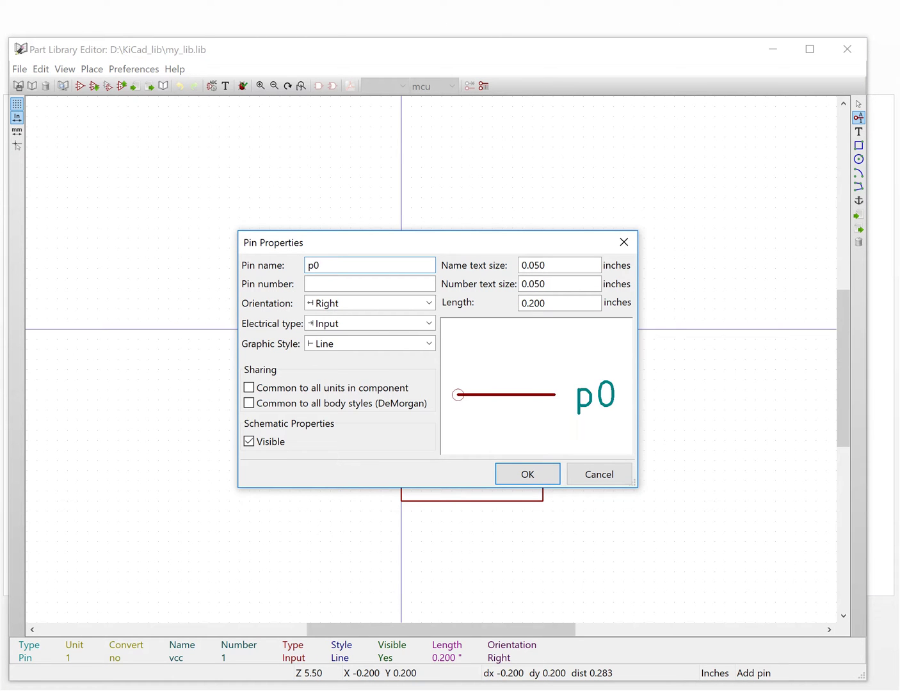
key(BackSpace)
key(BackSpace)
text(P0)
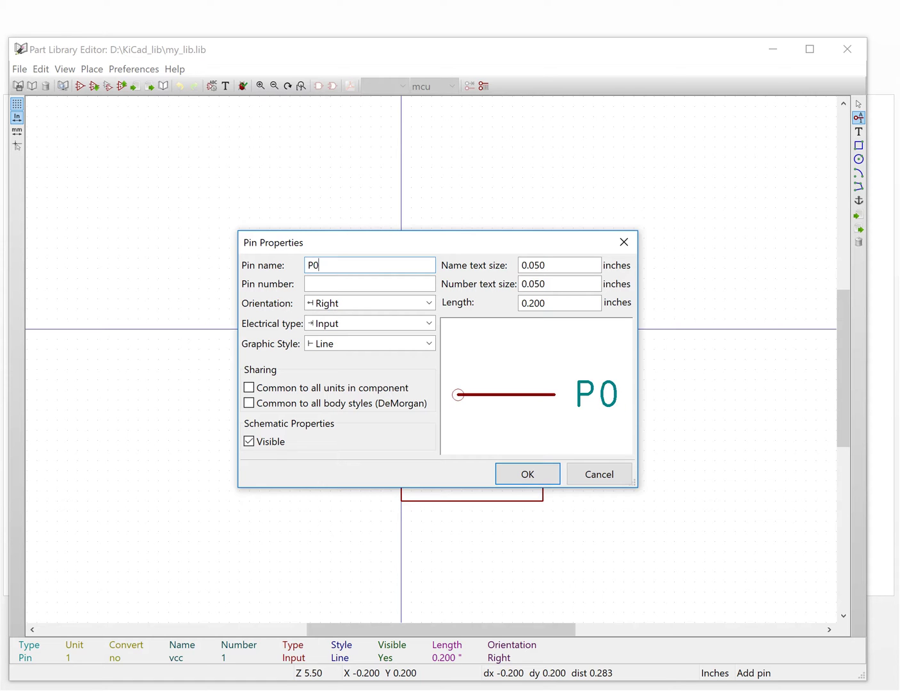
text(.0)
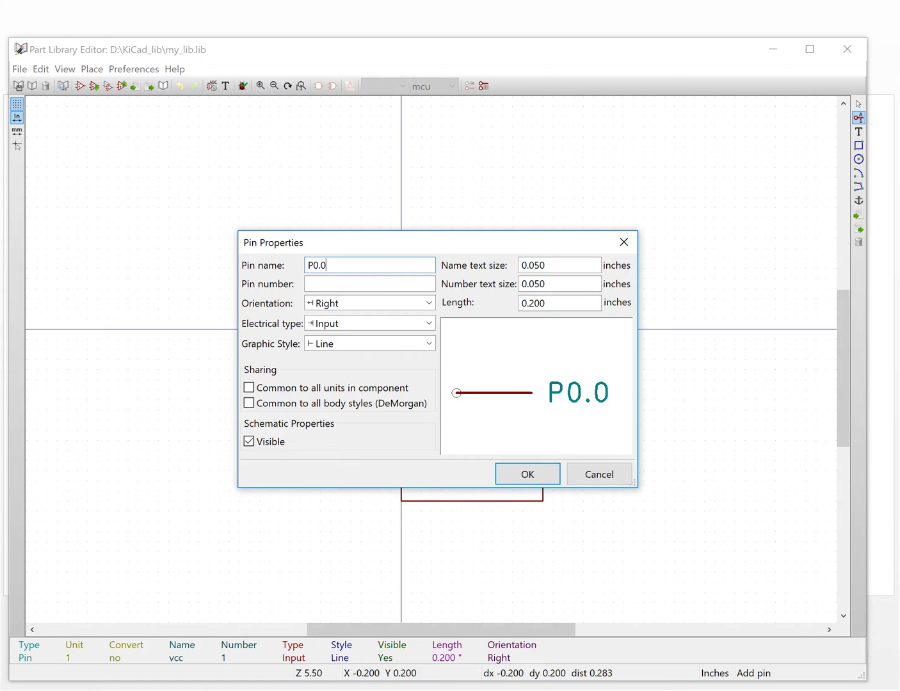
click(345, 286)
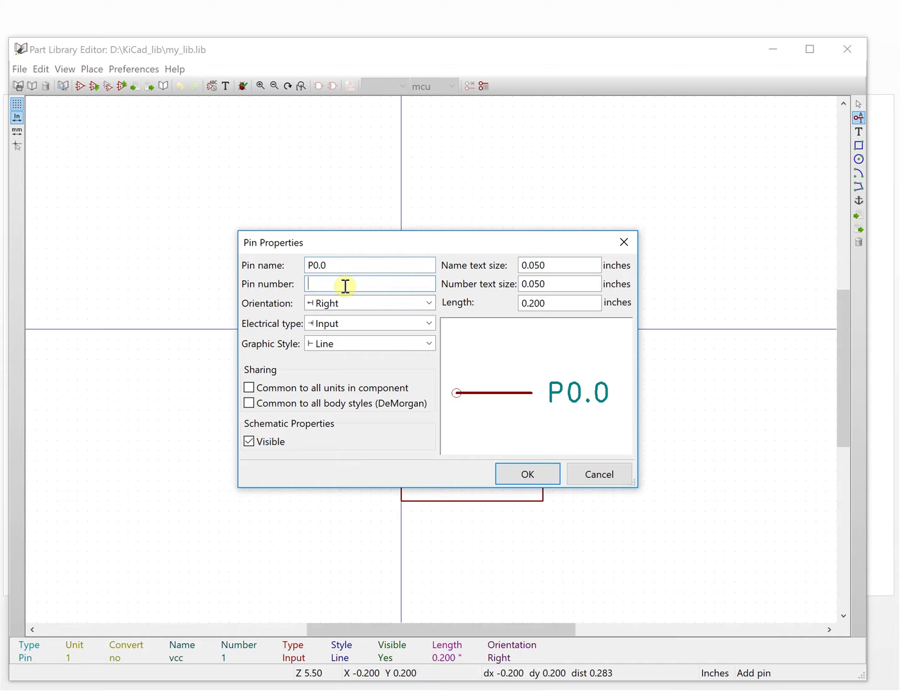
text(1)
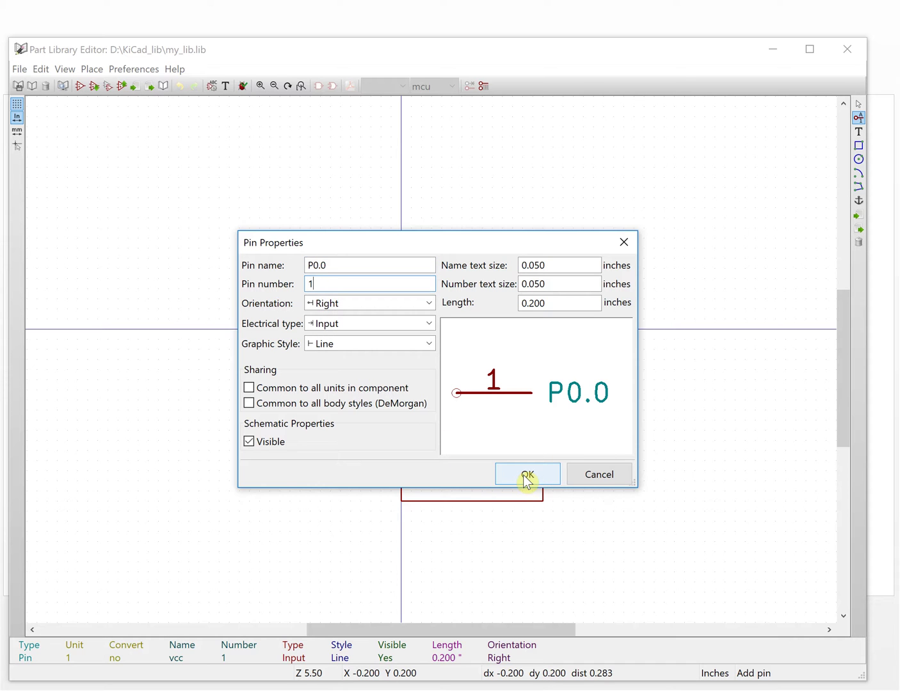
click(526, 479)
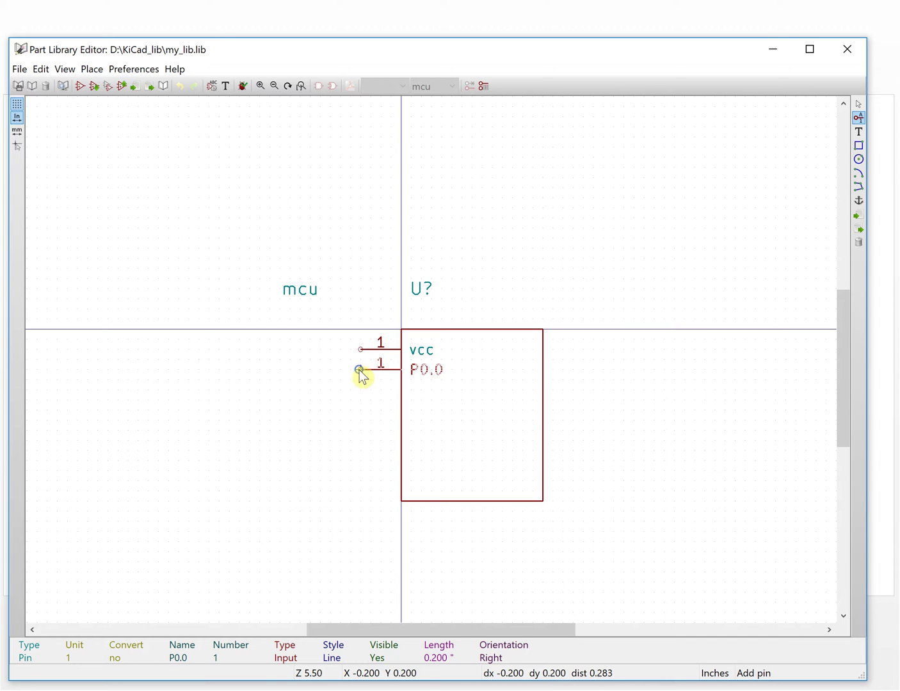
Change the P0.0 pin's number to 2 and place it directly below vcc
right_click(359, 369)
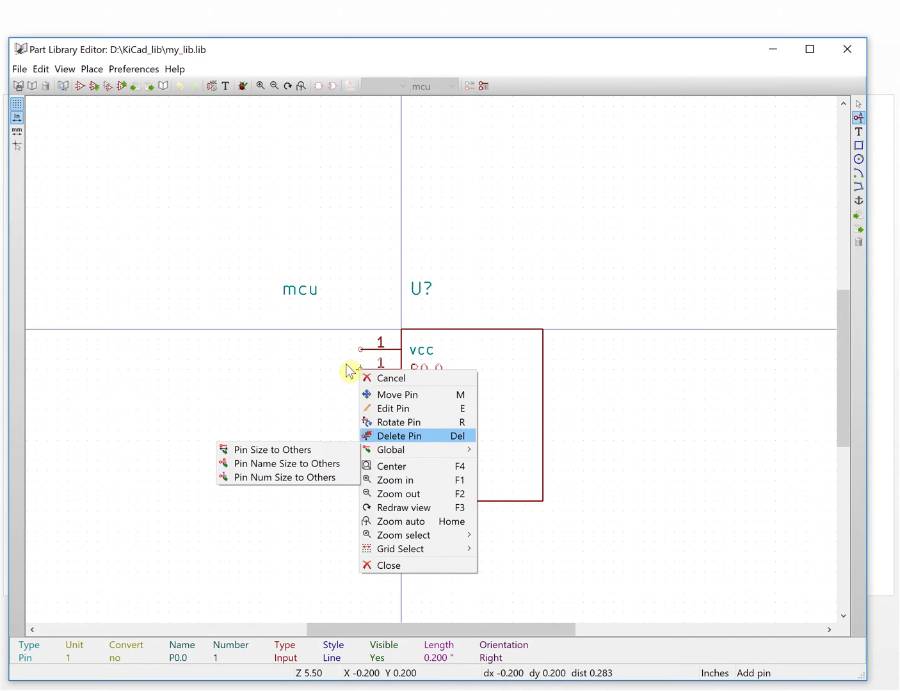
click(384, 409)
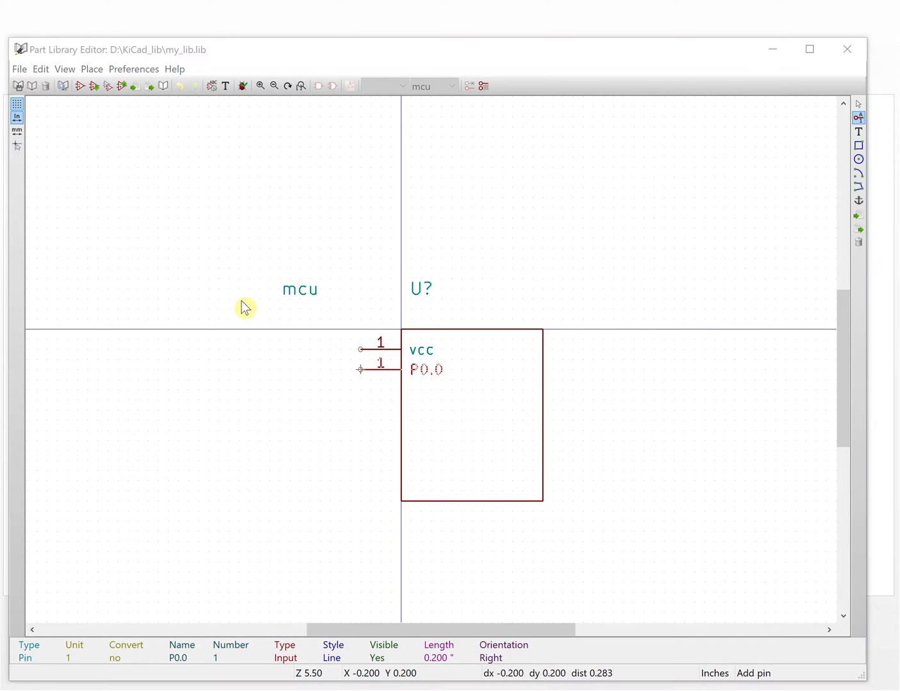
double_click(313, 283)
text(2)
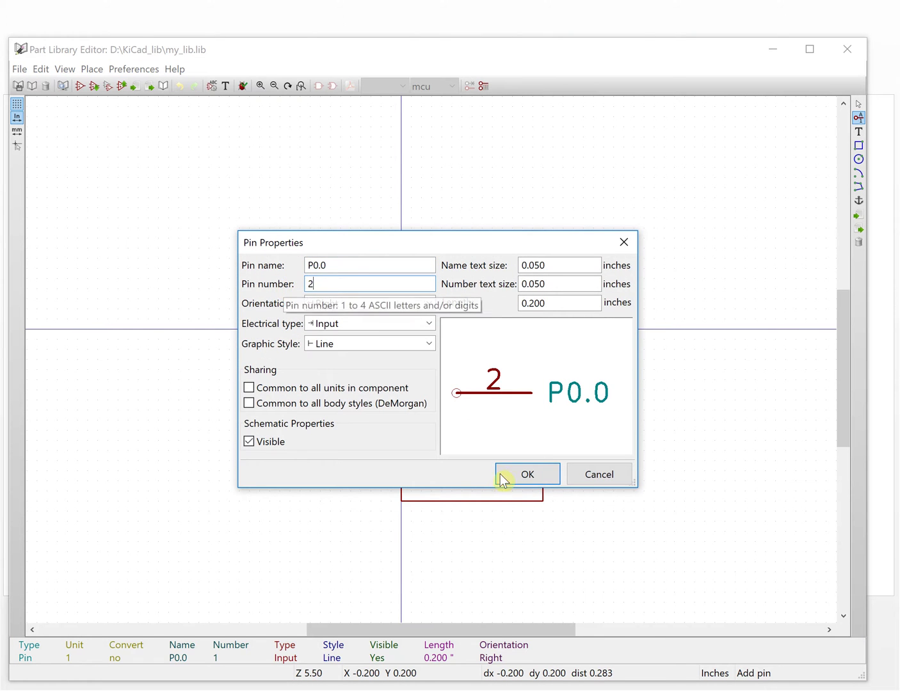
click(524, 473)
click(361, 369)
click(360, 368)
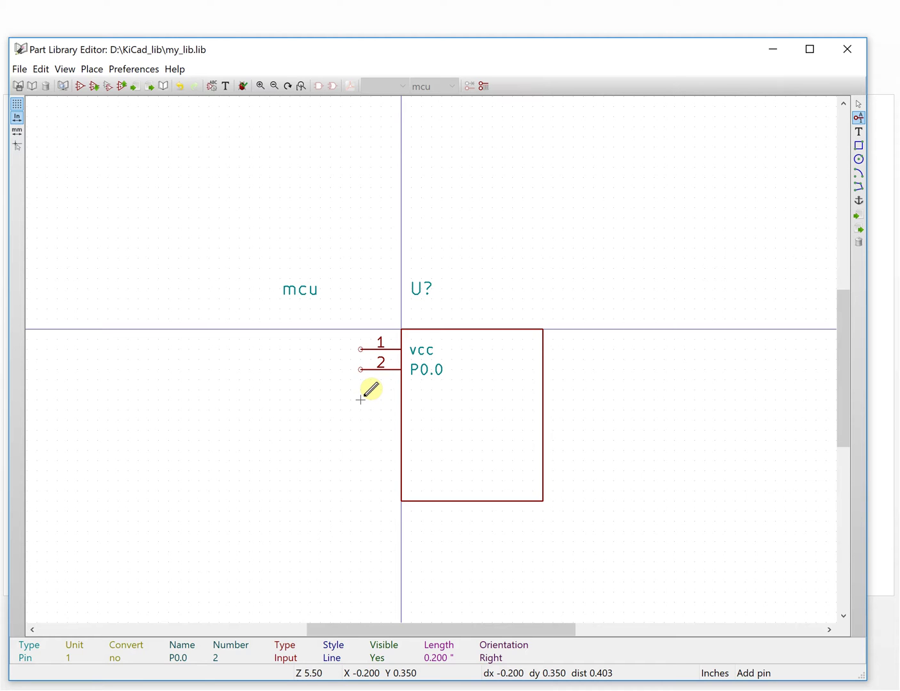
Repeat pins P0.1–P0.5 (numbers 3–7) below P0.0, then rename pin 1 to VCC
key(Insert)
key(Insert)
key(Insert)
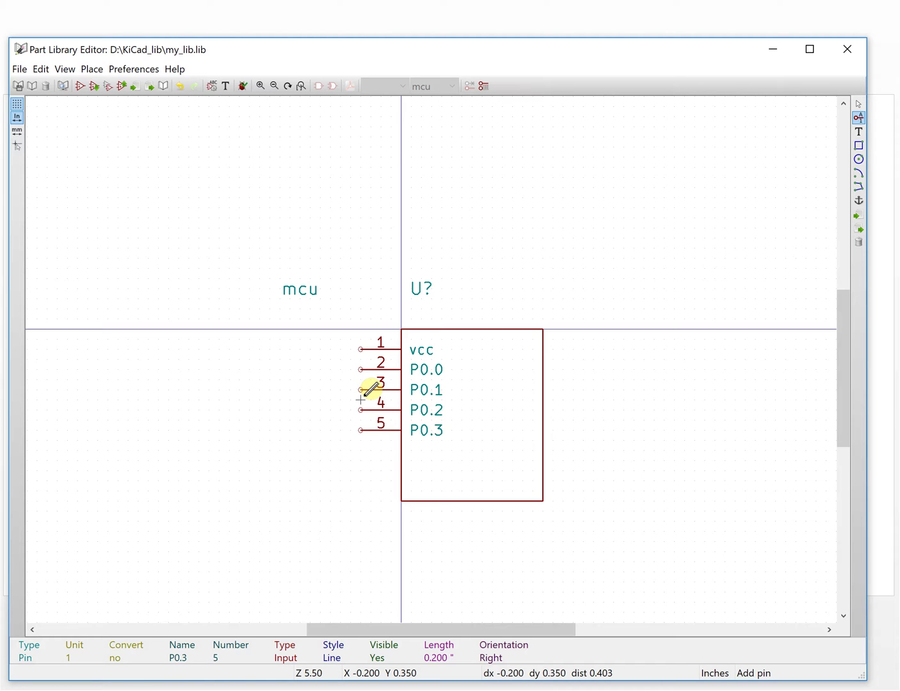
key(Insert)
key(Insert)
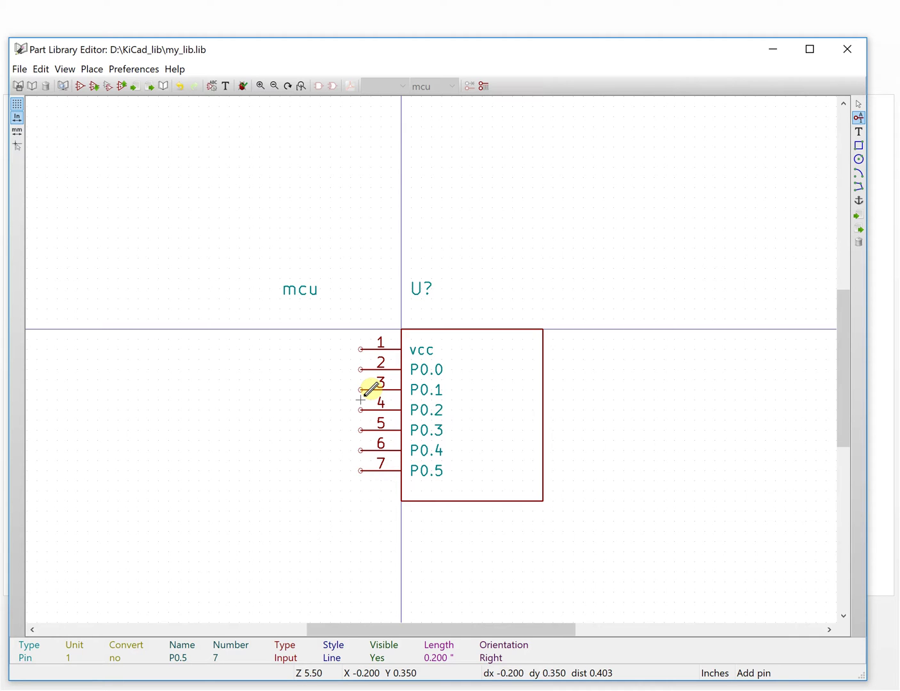
right_click(371, 348)
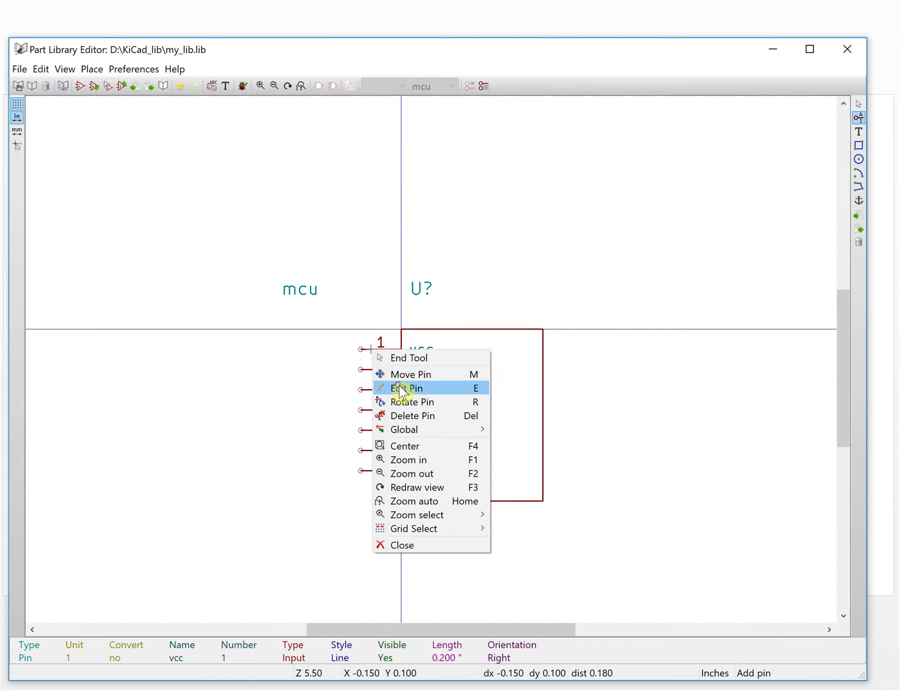
click(395, 388)
drag(332, 266, 291, 272)
text(VCC)
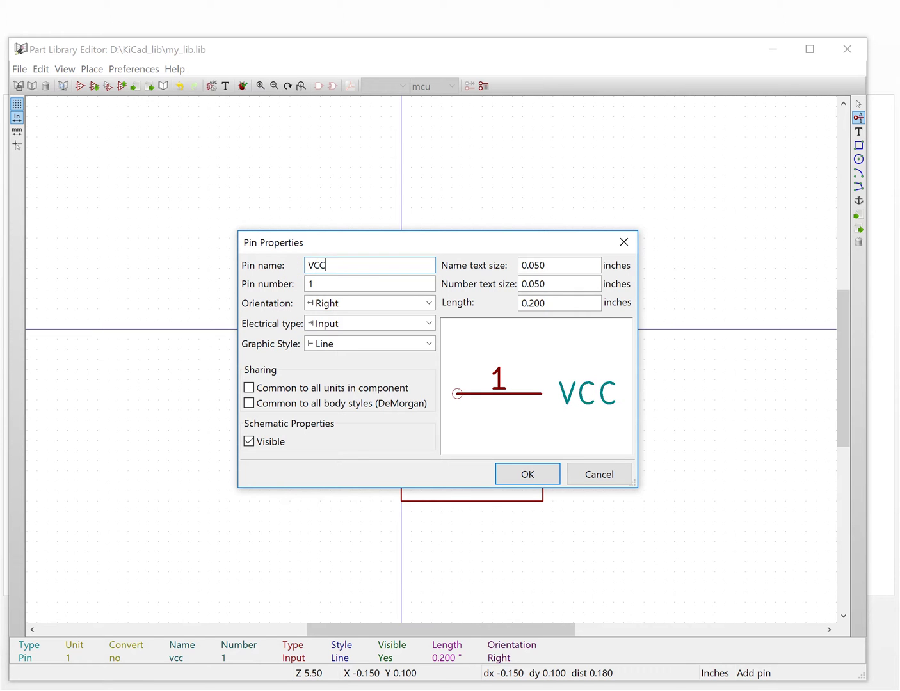
click(543, 475)
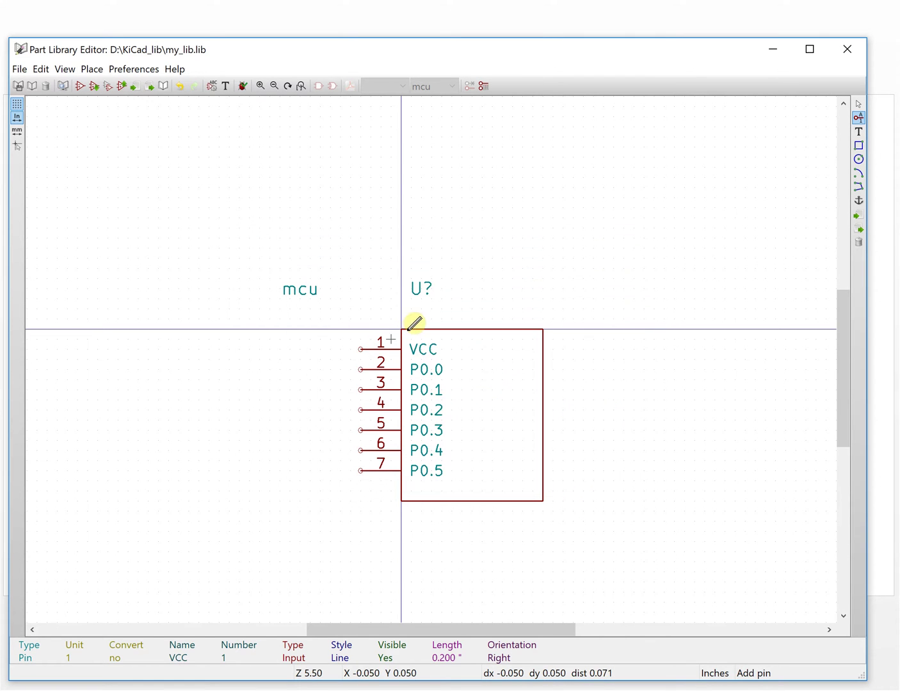
click(859, 131)
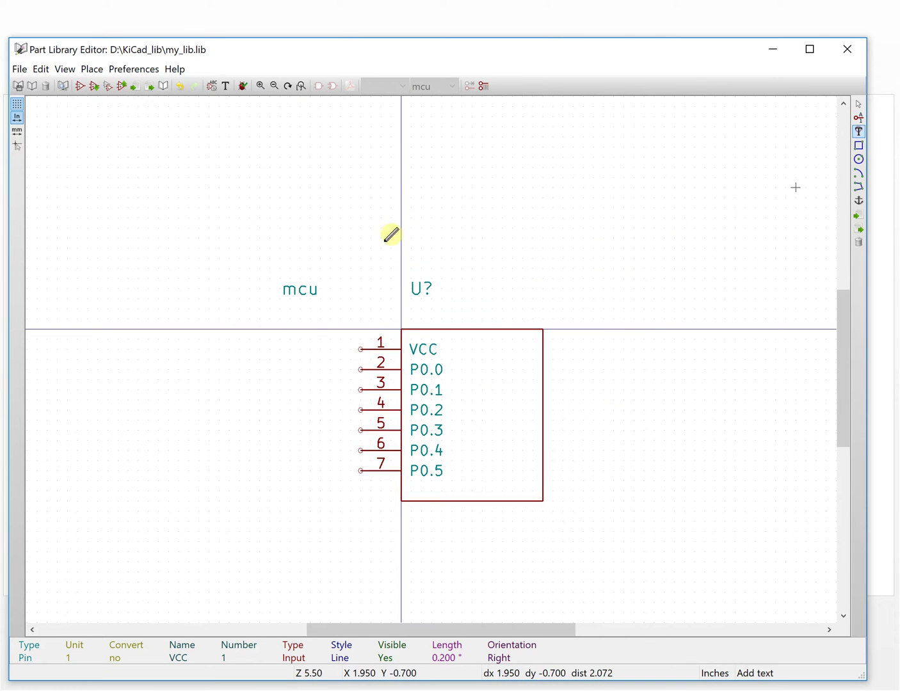
click(442, 240)
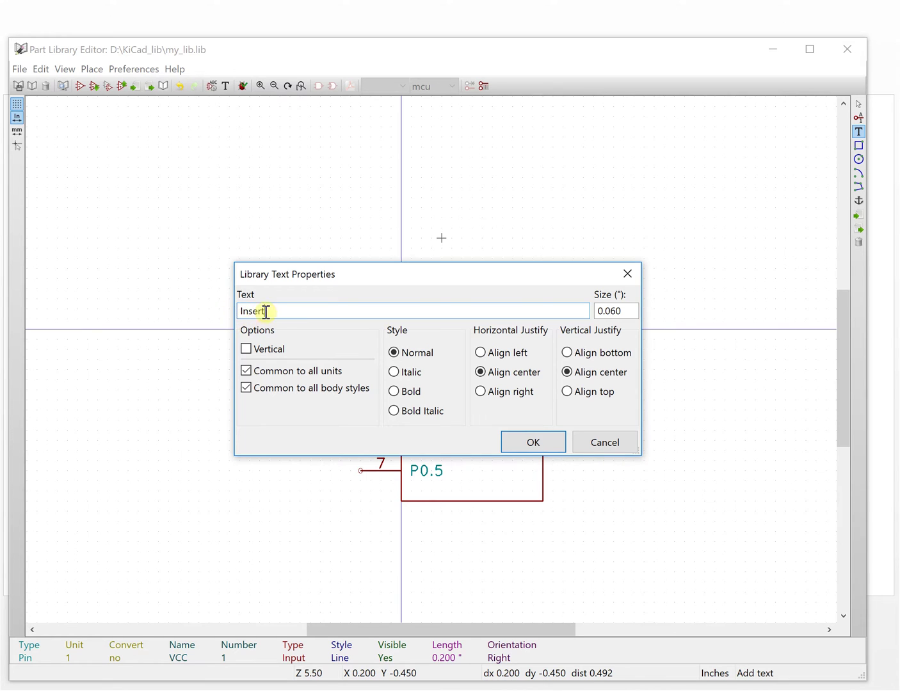
click(605, 443)
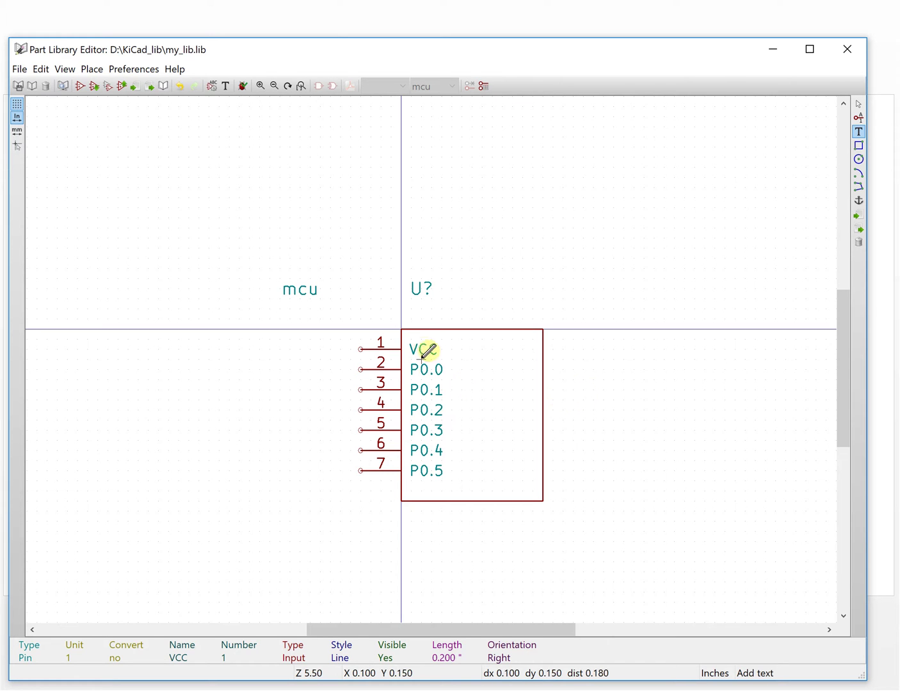
click(859, 118)
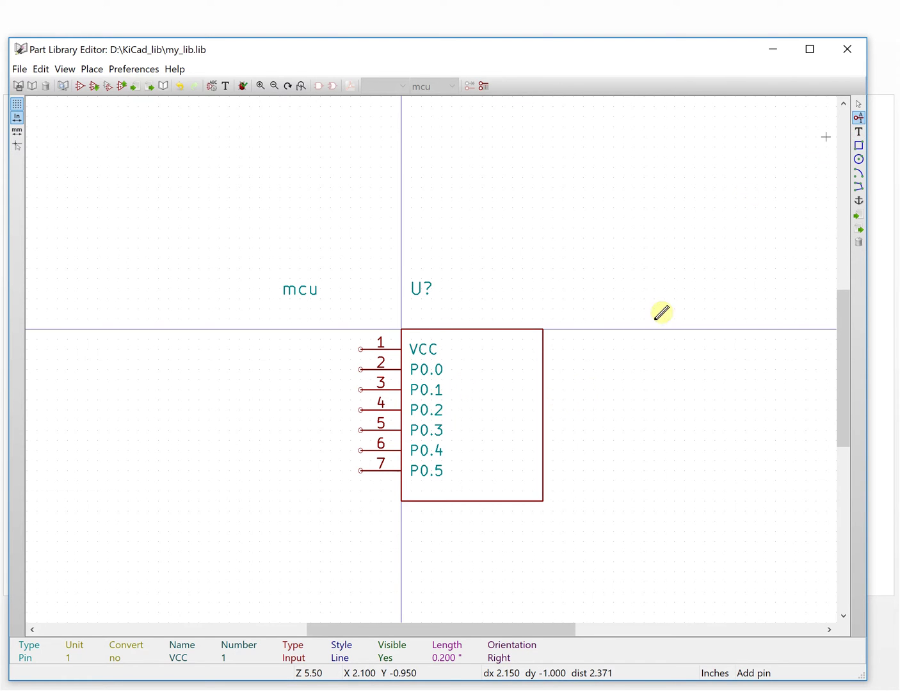
Add pin P1.0, number 8, oriented Left, at the box's top right
click(542, 348)
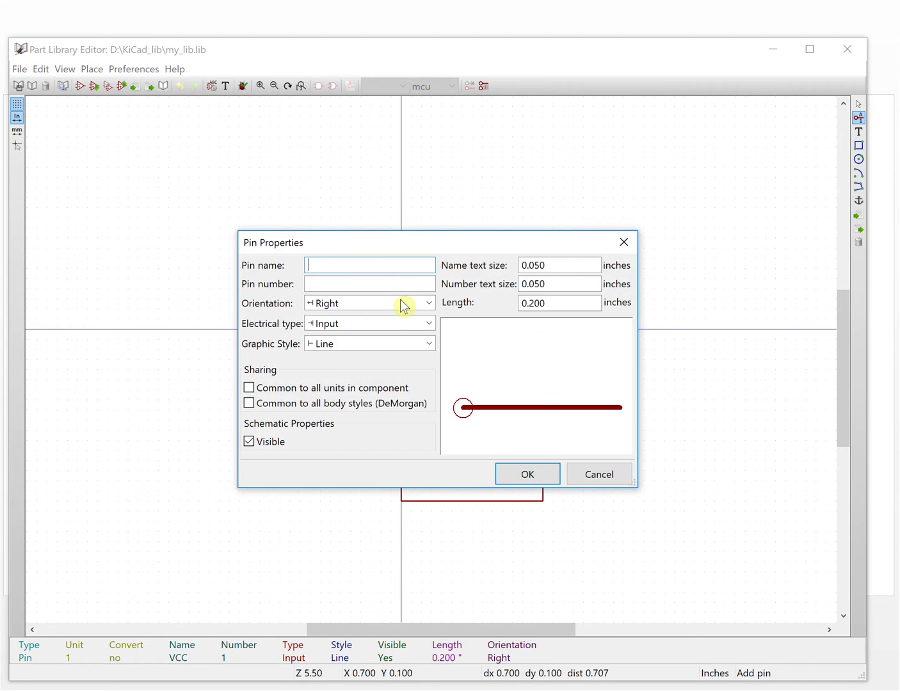
text(P)
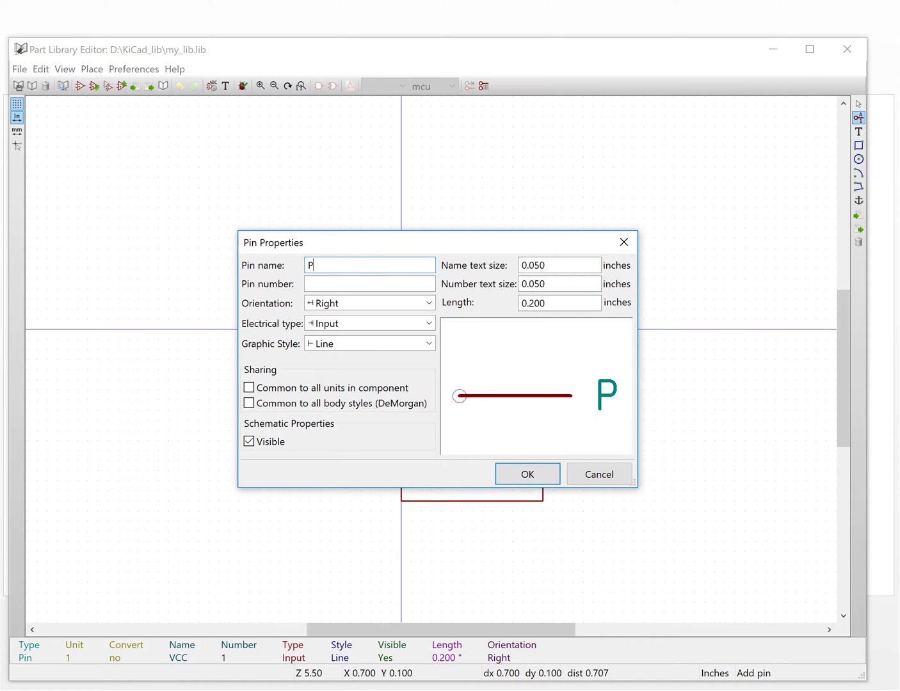
text(1.)
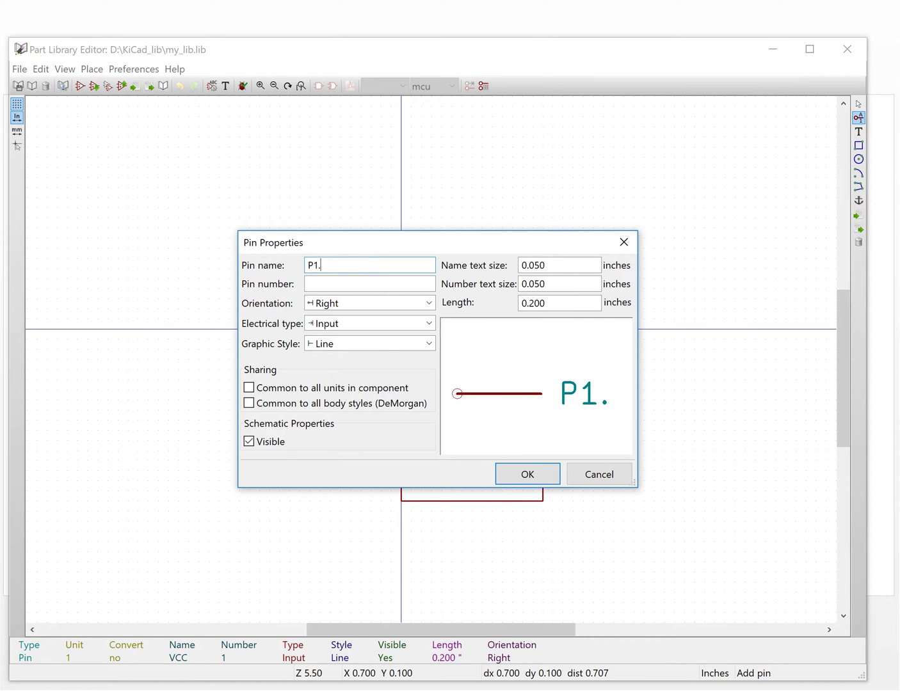
text(0)
drag(376, 244, 593, 504)
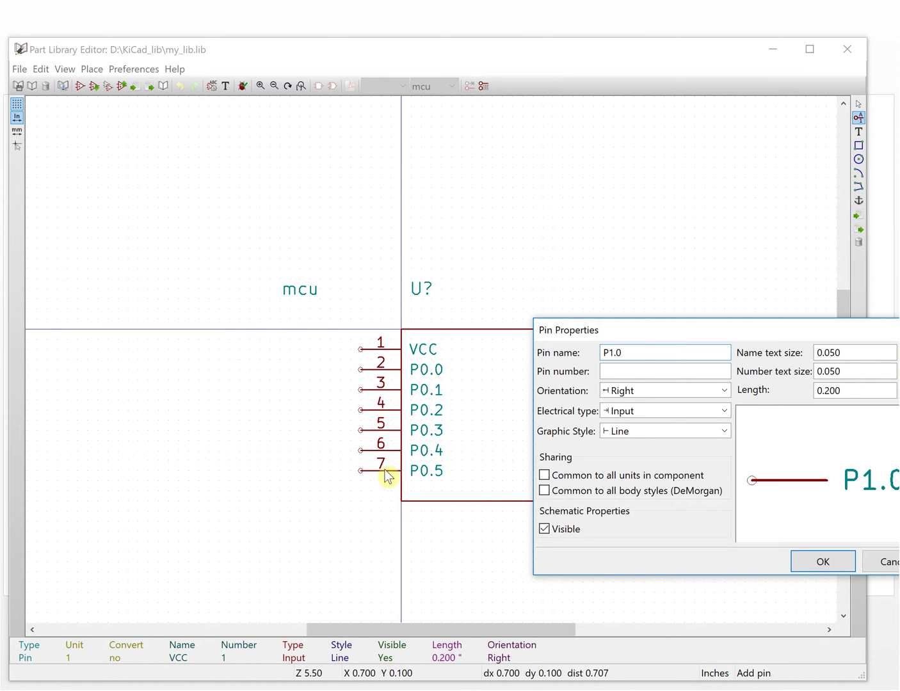
click(624, 372)
text(8)
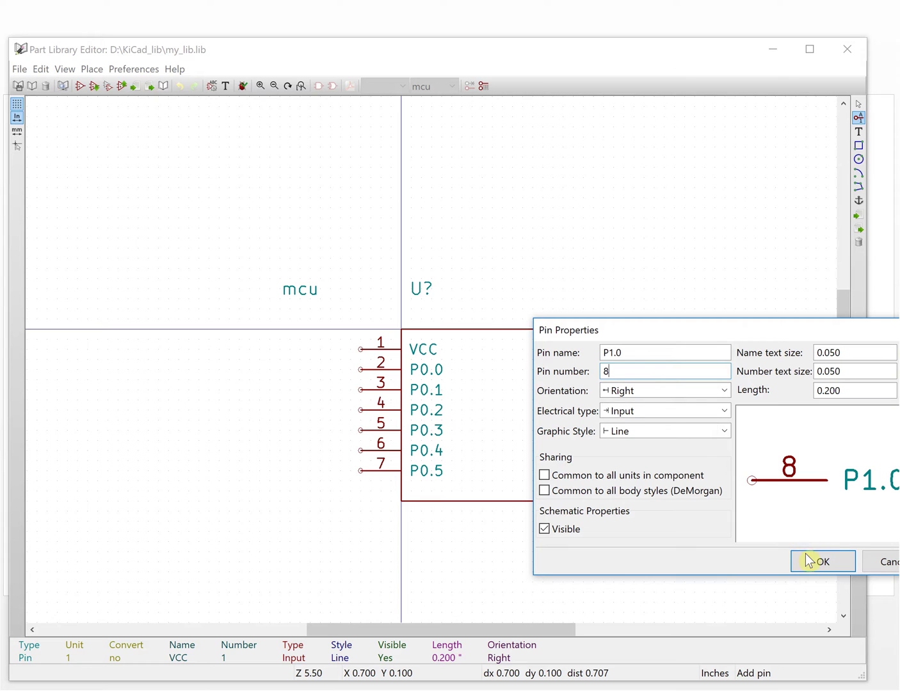
click(722, 397)
click(631, 413)
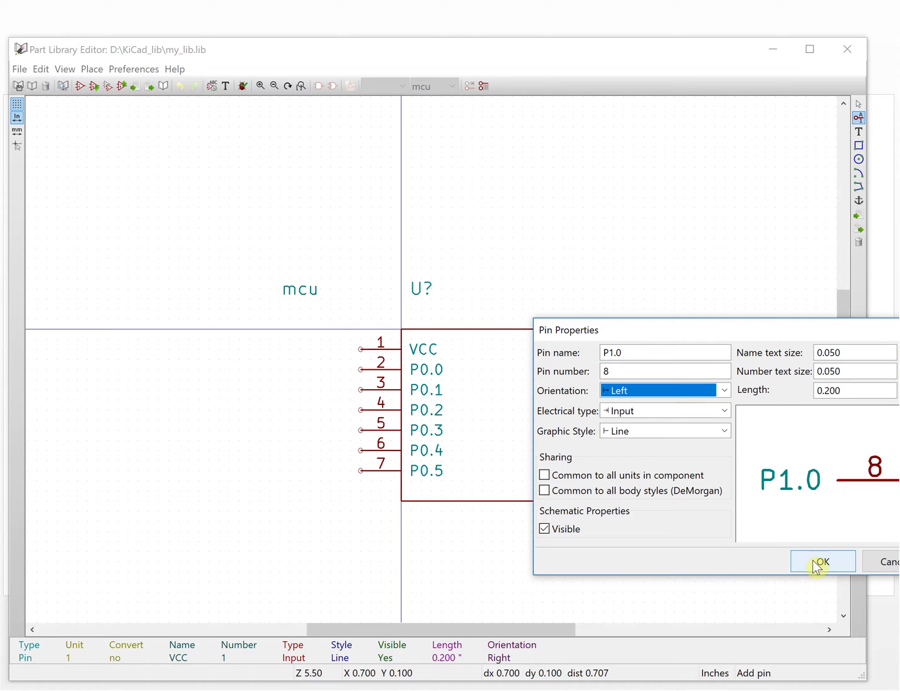
click(817, 567)
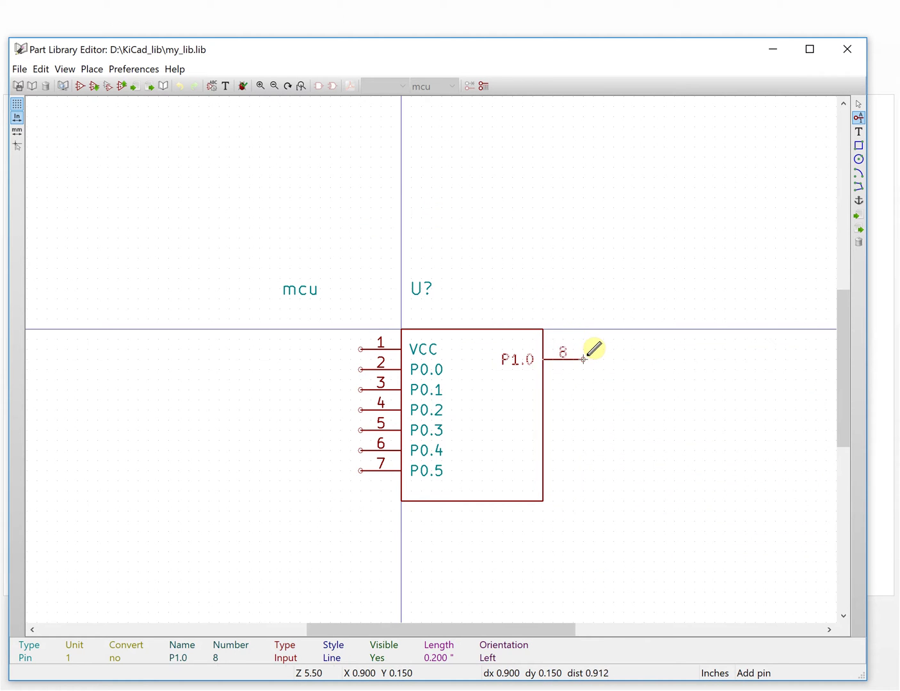
click(583, 348)
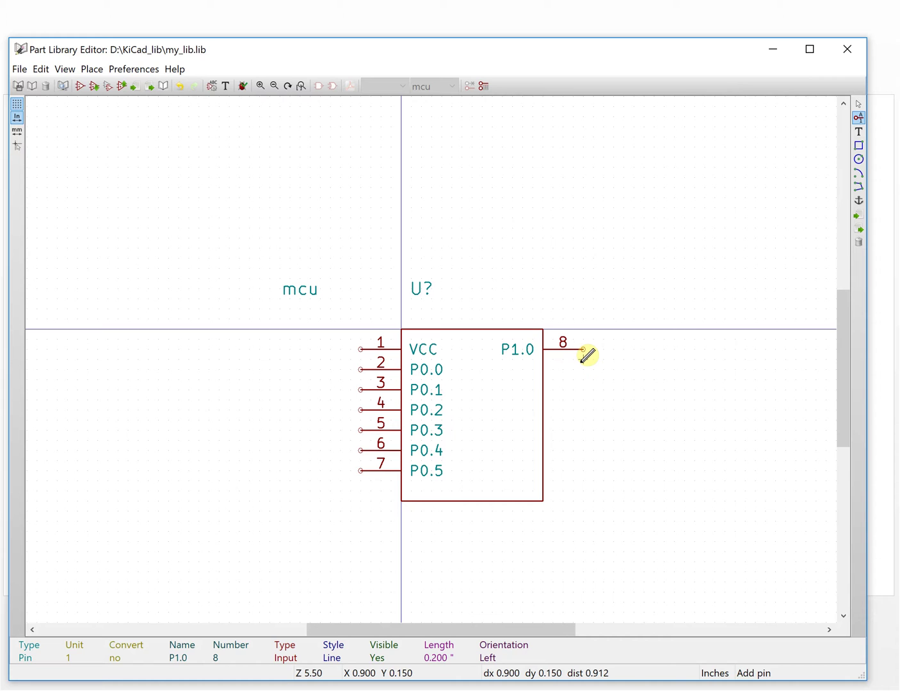
Repeat pins P1.1–P1.6, numbered 9–14, down the right side
key(Insert)
key(Insert)
key(Insert)
key(Insert)
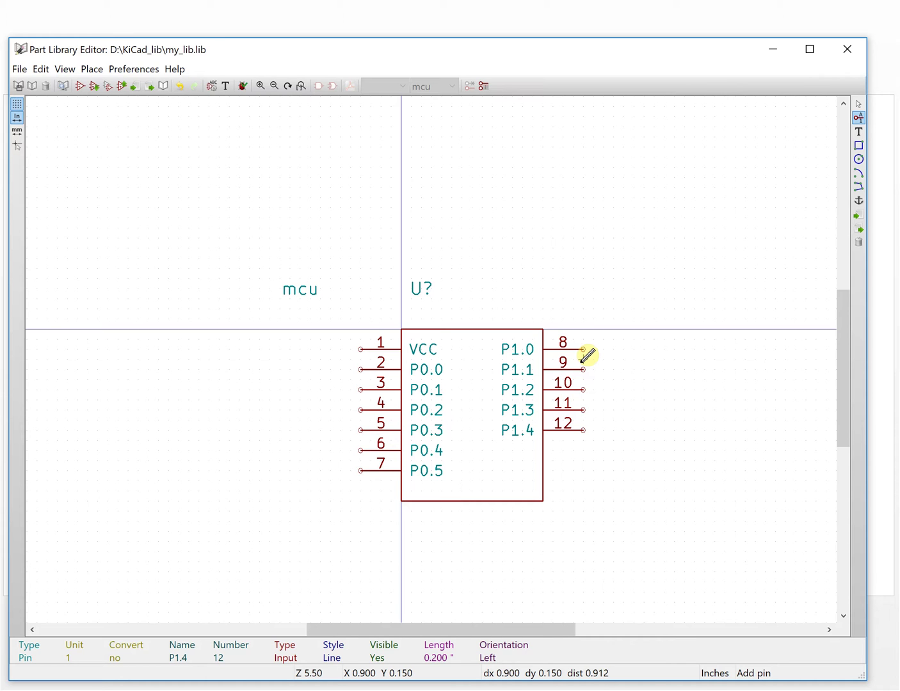
key(Insert)
key(Insert)
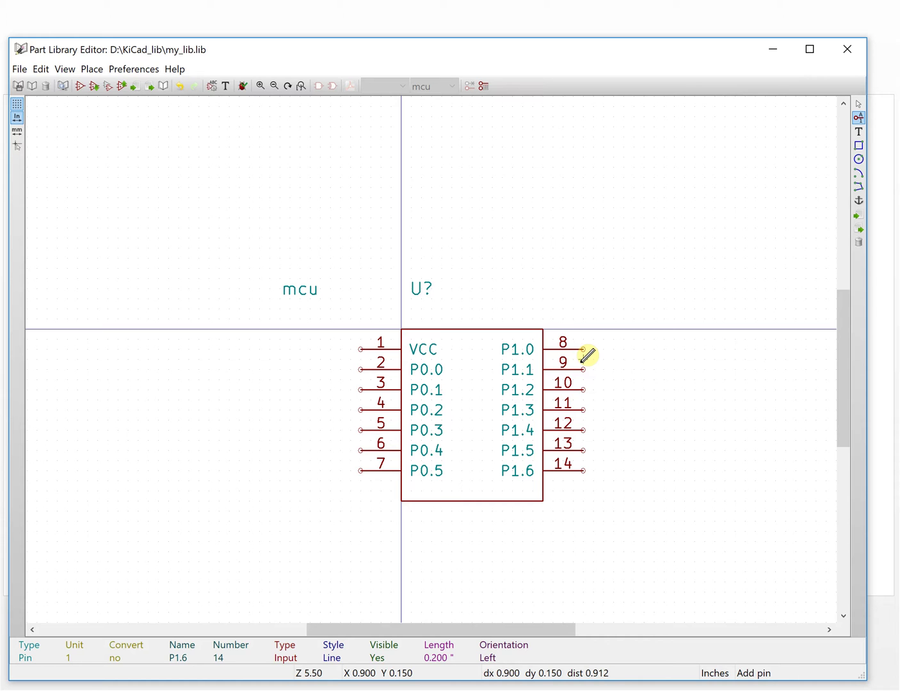
key(Escape)
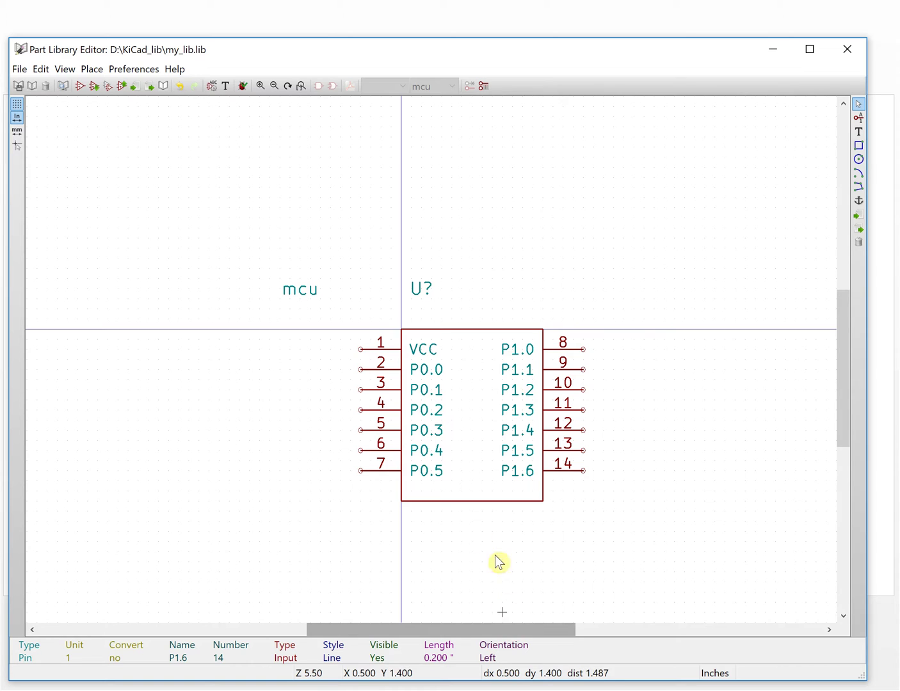
Lower the rectangle's bottom edge and delete the P1.6 pin numbered 14
right_click(485, 501)
click(537, 537)
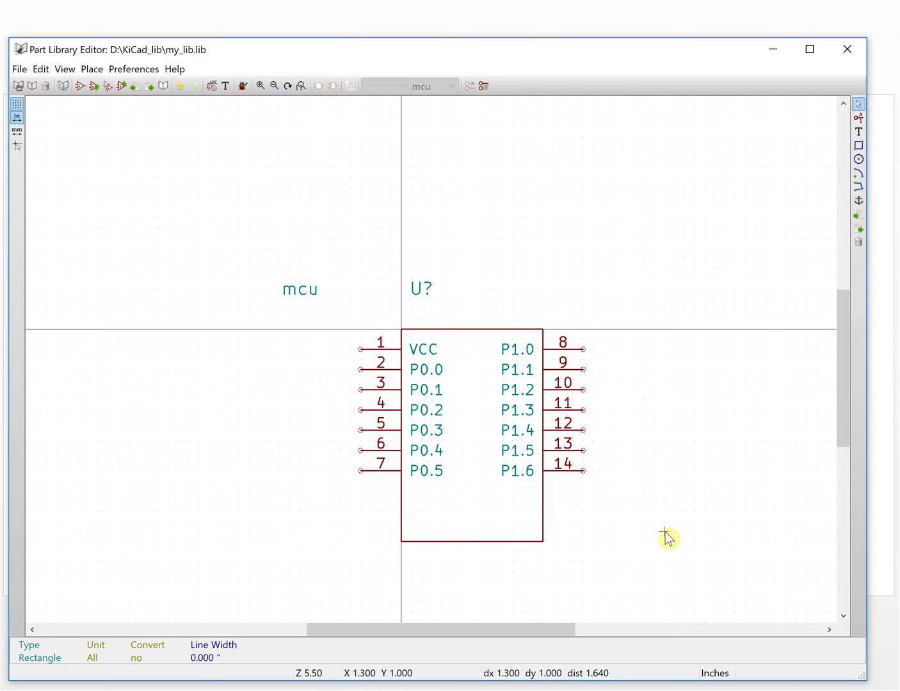
click(573, 474)
key(Delete)
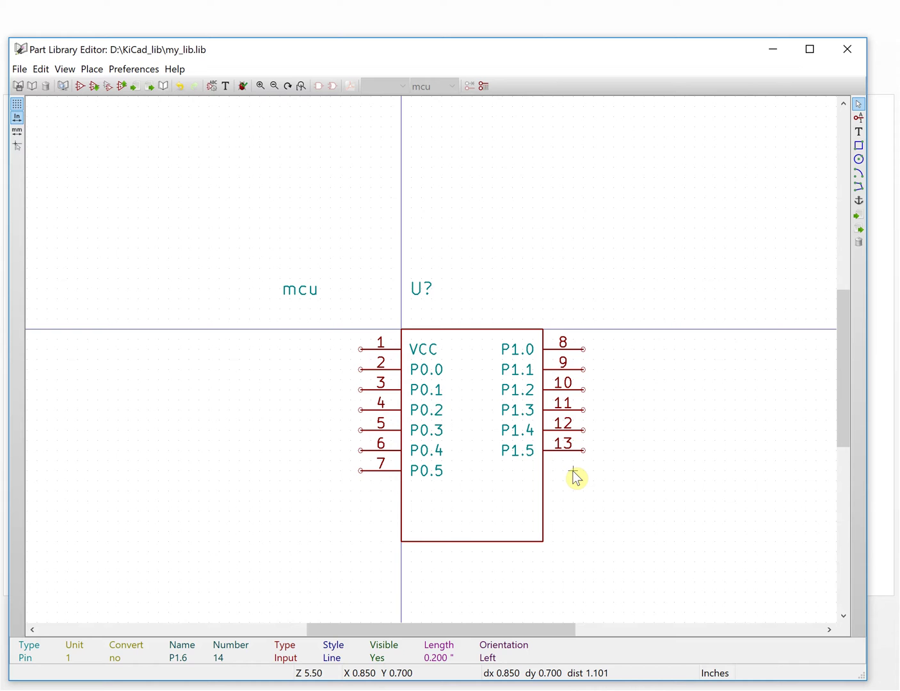
click(859, 117)
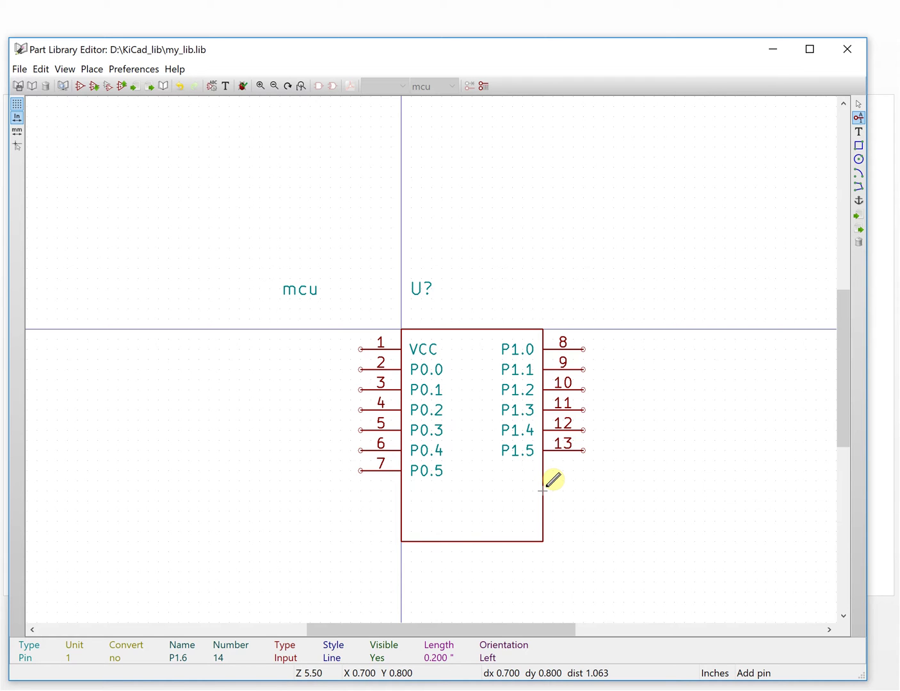
Start a new pin below P0.5 named XTAL1 with number 14
click(399, 498)
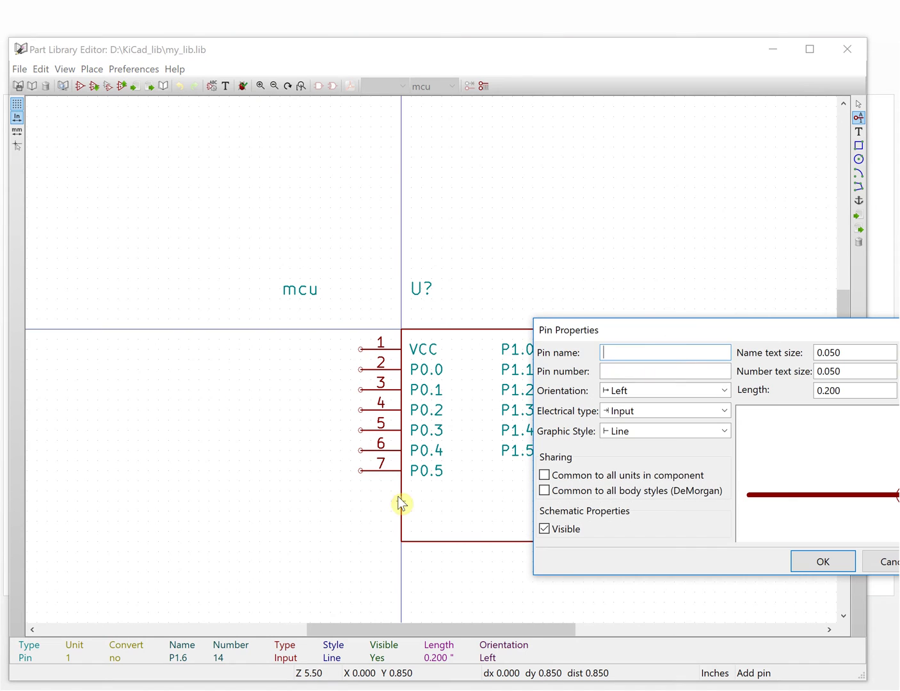
click(665, 353)
text(XTA)
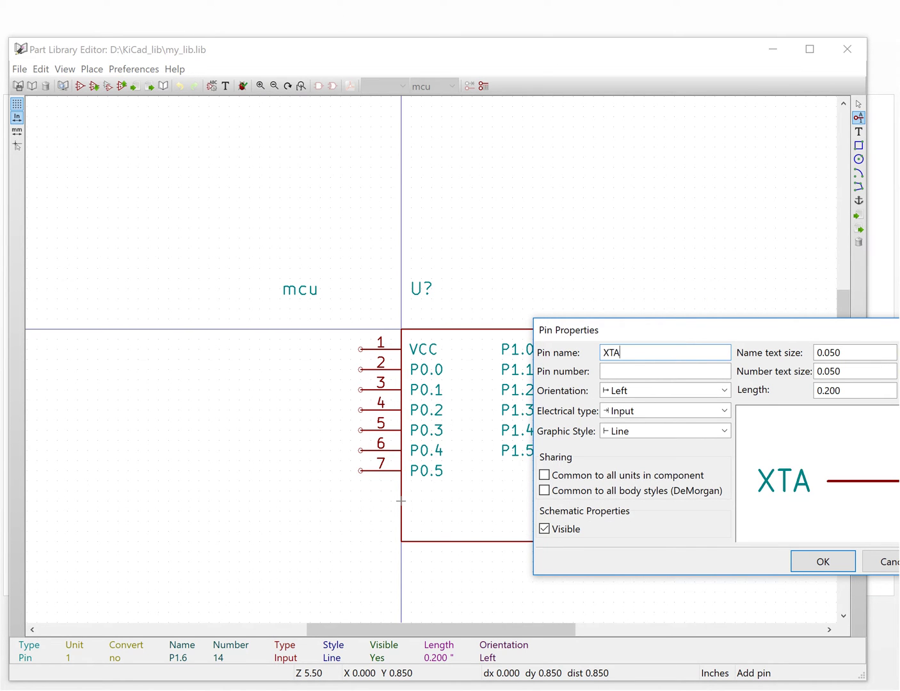
text(L1)
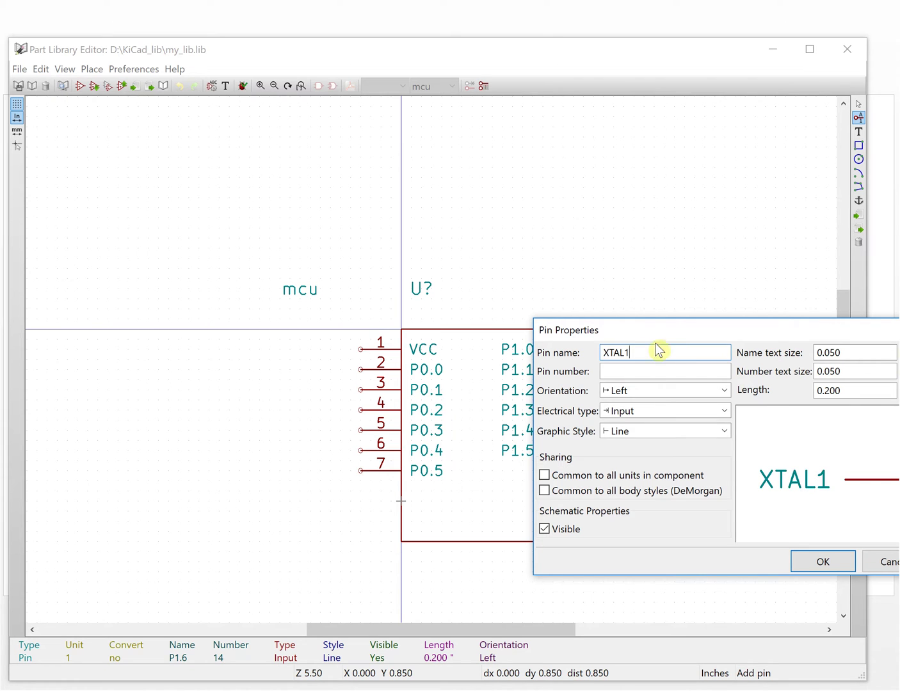
click(635, 371)
drag(641, 333, 664, 496)
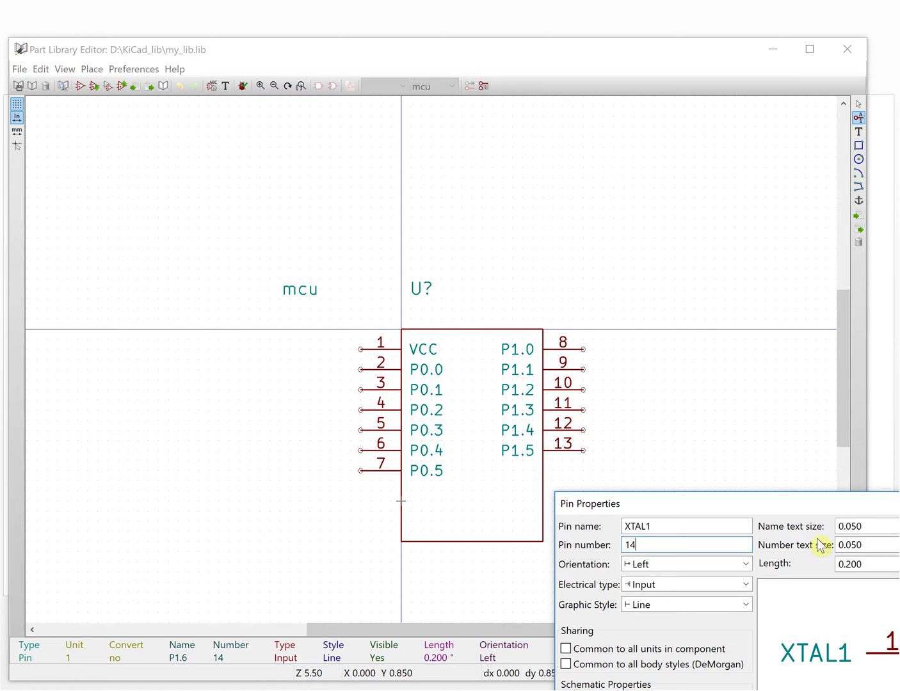
drag(767, 503, 716, 334)
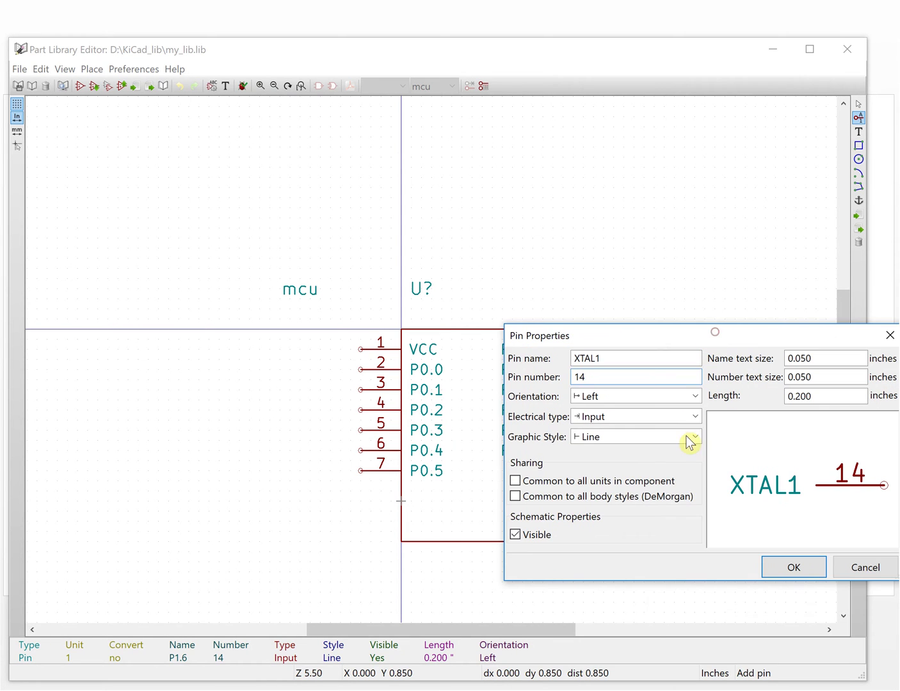
Make XTAL1 an Input pin oriented Right, place it below P0.5, and repeat as XTAL2 (15)
click(696, 417)
click(692, 397)
click(692, 397)
click(614, 411)
click(792, 567)
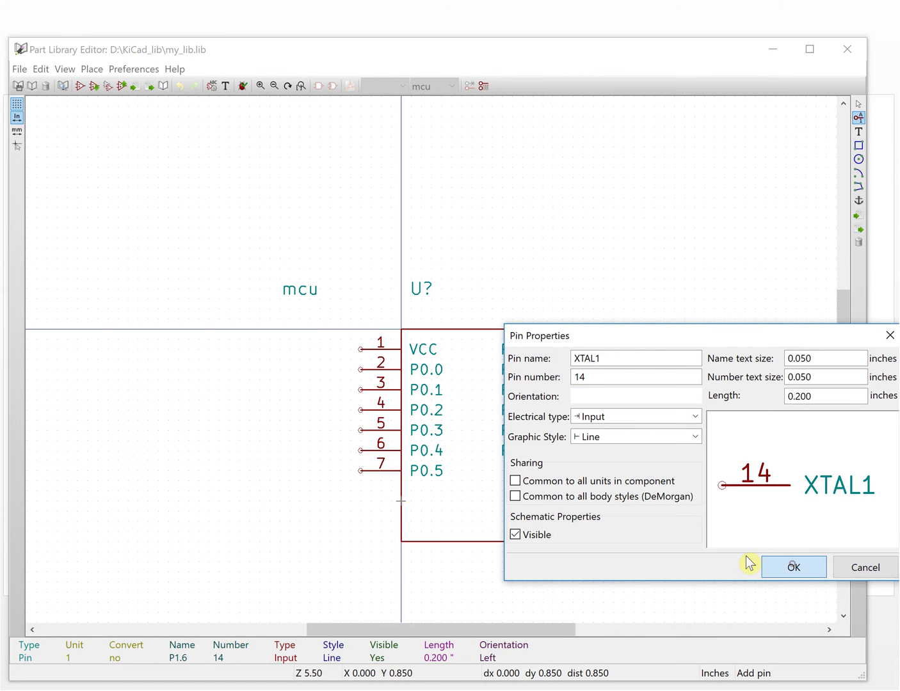
click(361, 501)
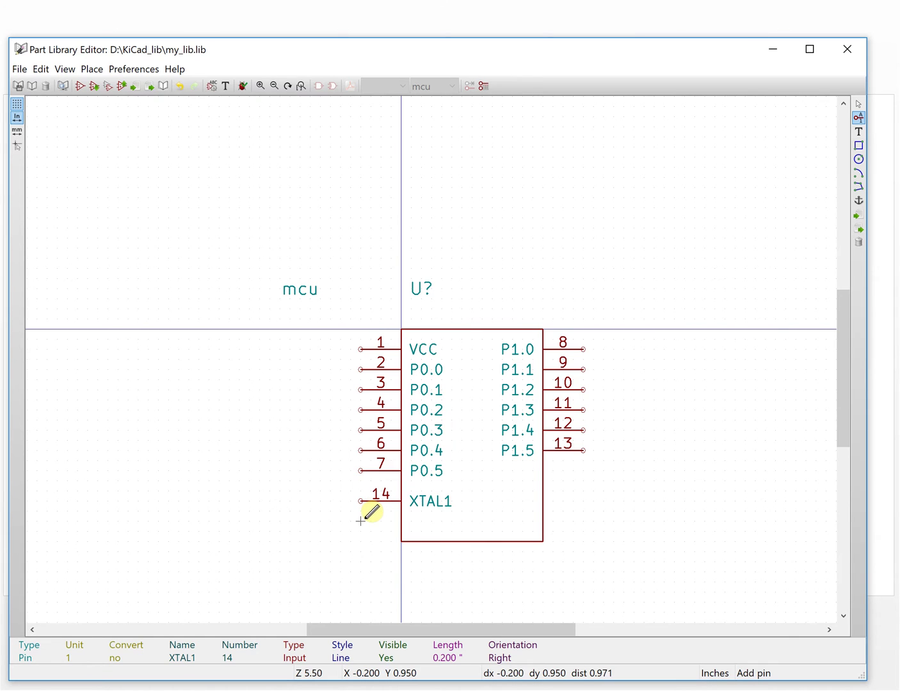
key(Insert)
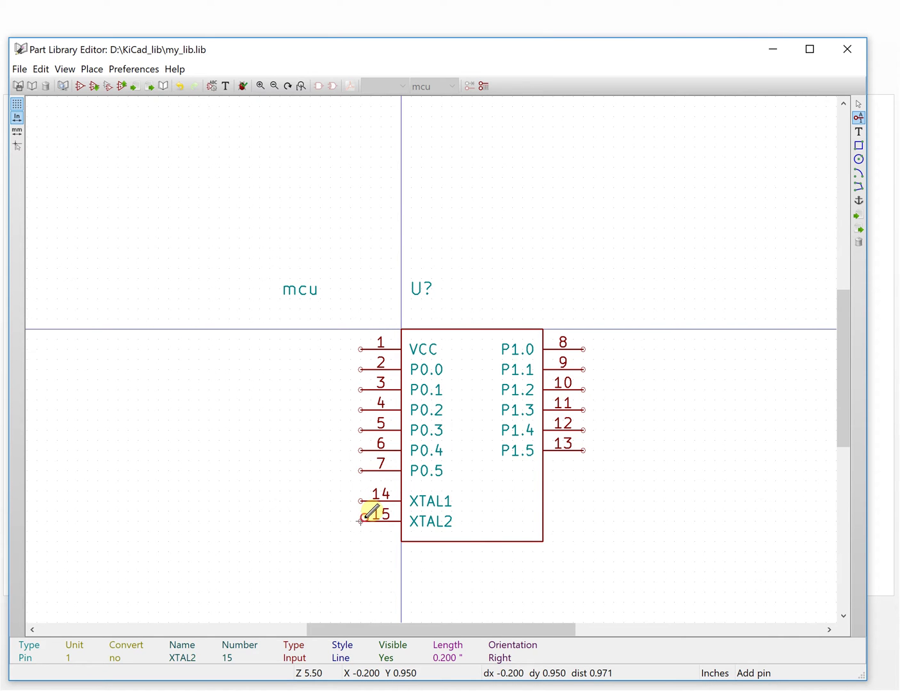
click(441, 506)
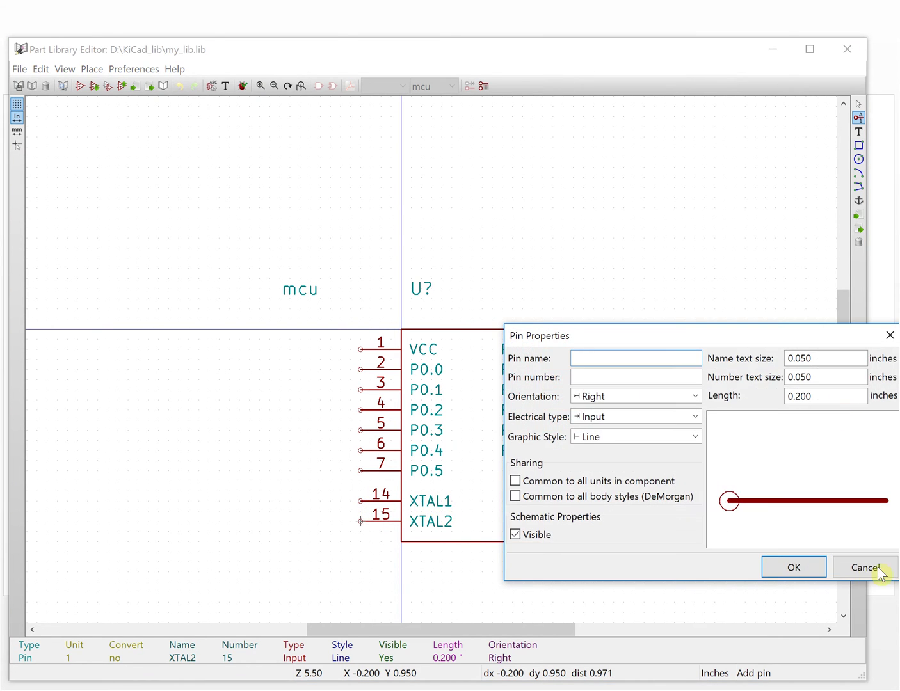
click(794, 568)
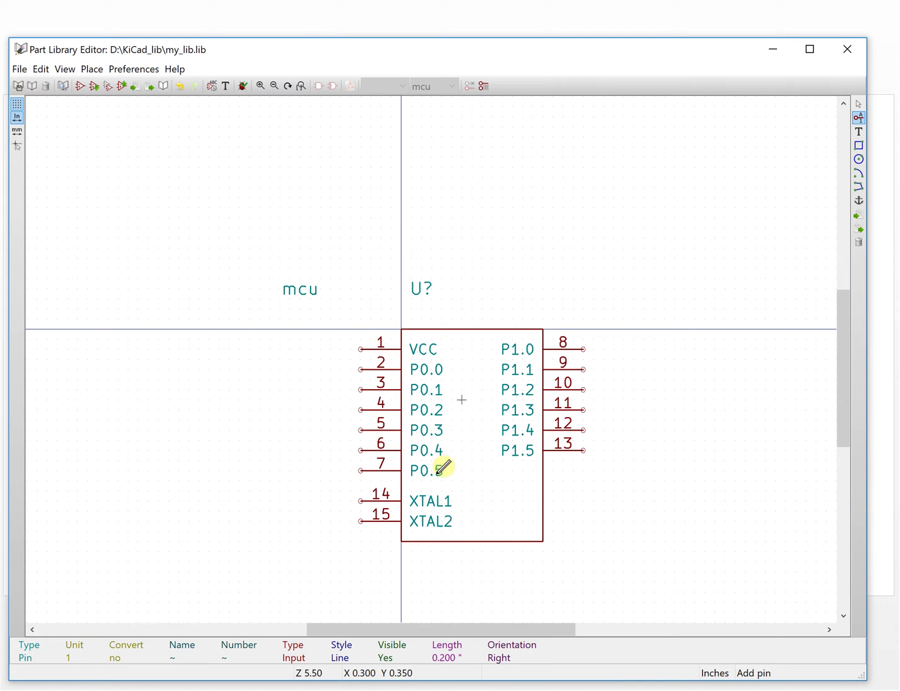
Add an RST pin numbered 16 on the body's right edge below P1.5
click(545, 479)
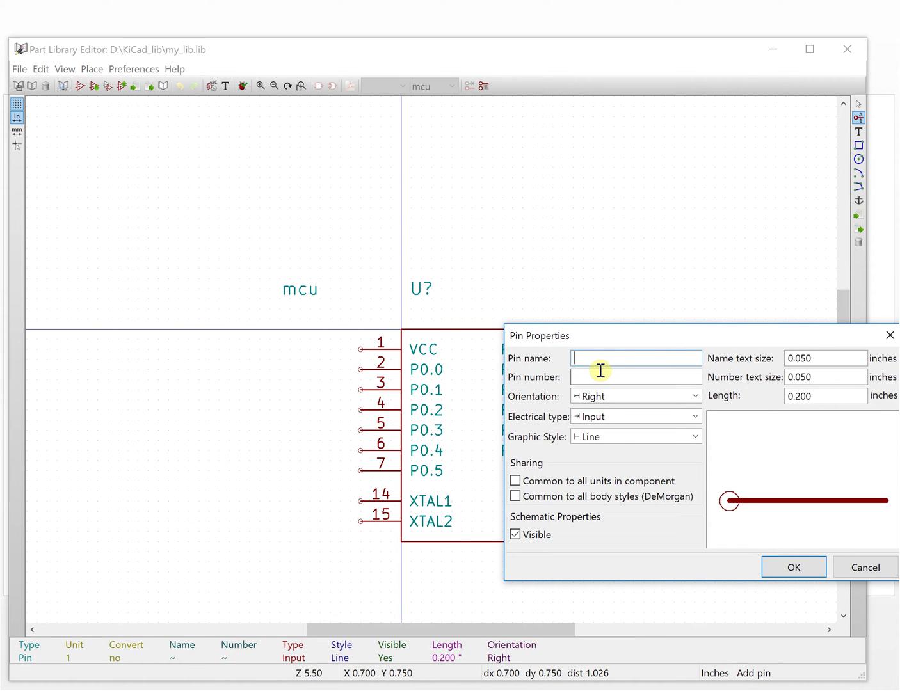
text(RST)
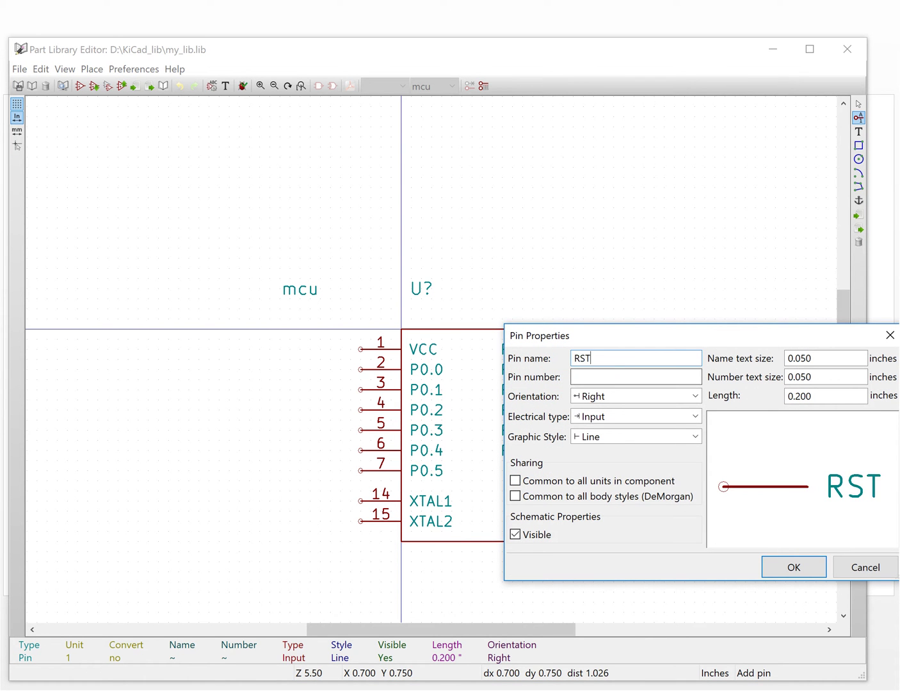
key(Tab)
text(16)
click(796, 568)
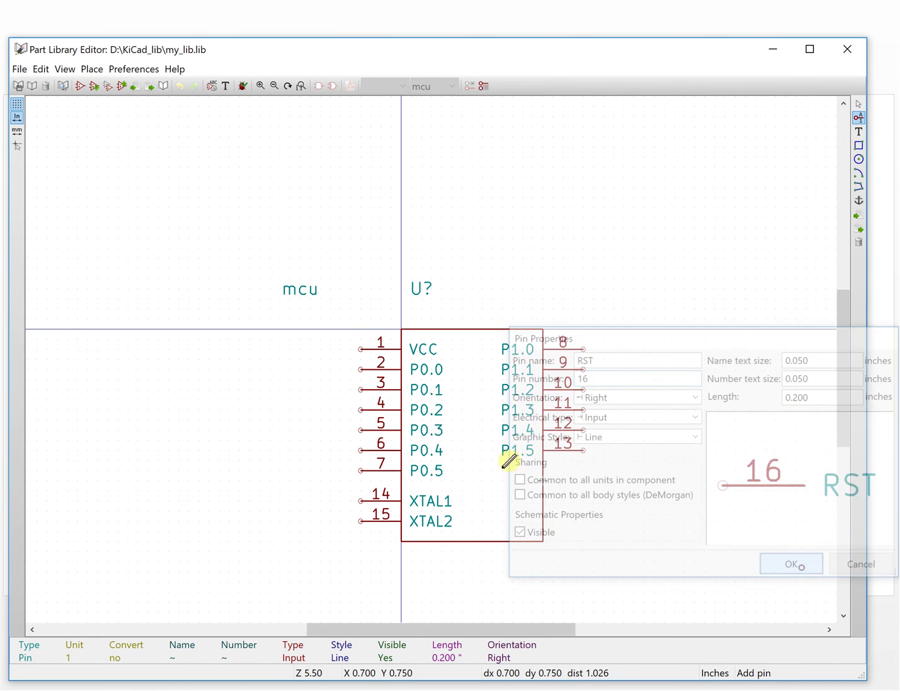
click(543, 480)
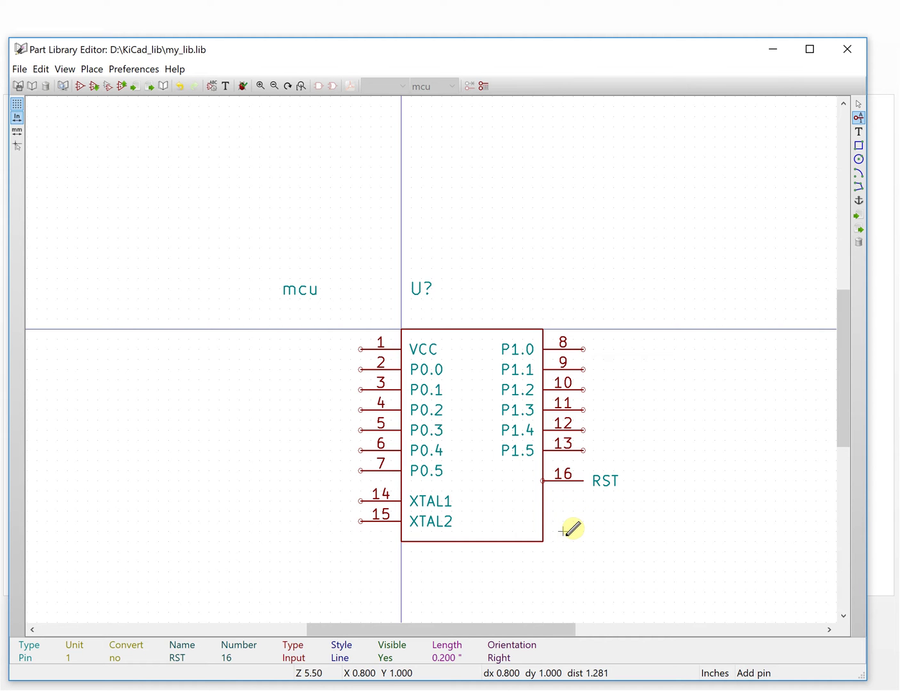
key(Escape)
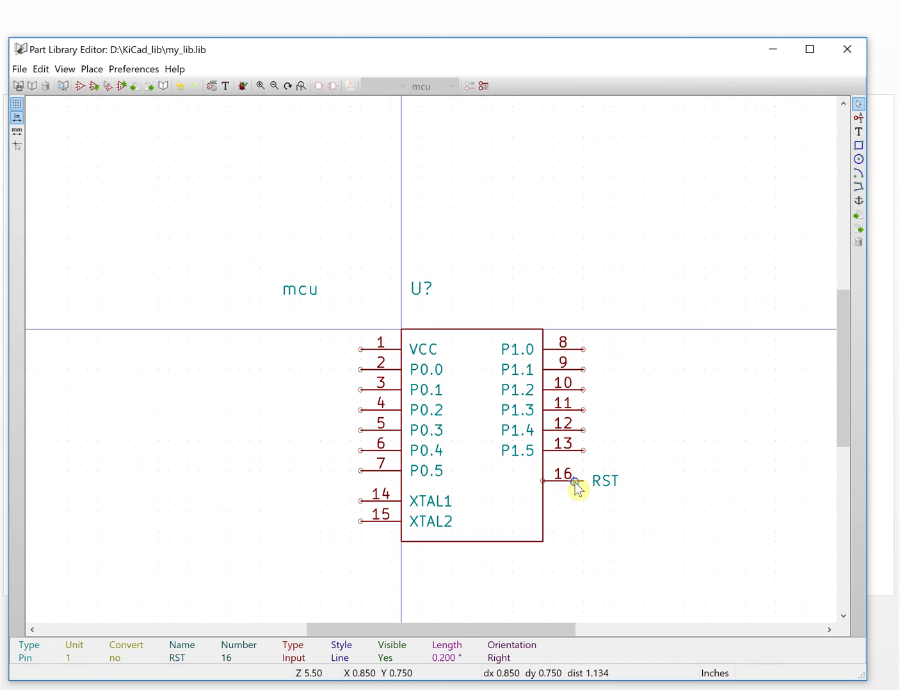
Rotate pin 16 twice so it faces into the body, then move it onto the right edge
right_click(575, 484)
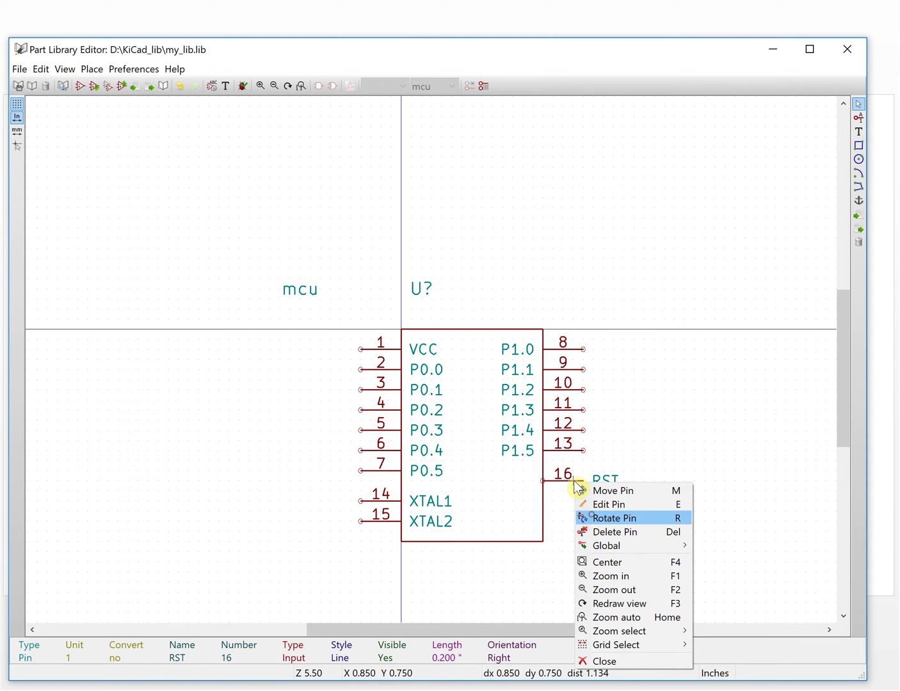
click(590, 518)
right_click(539, 479)
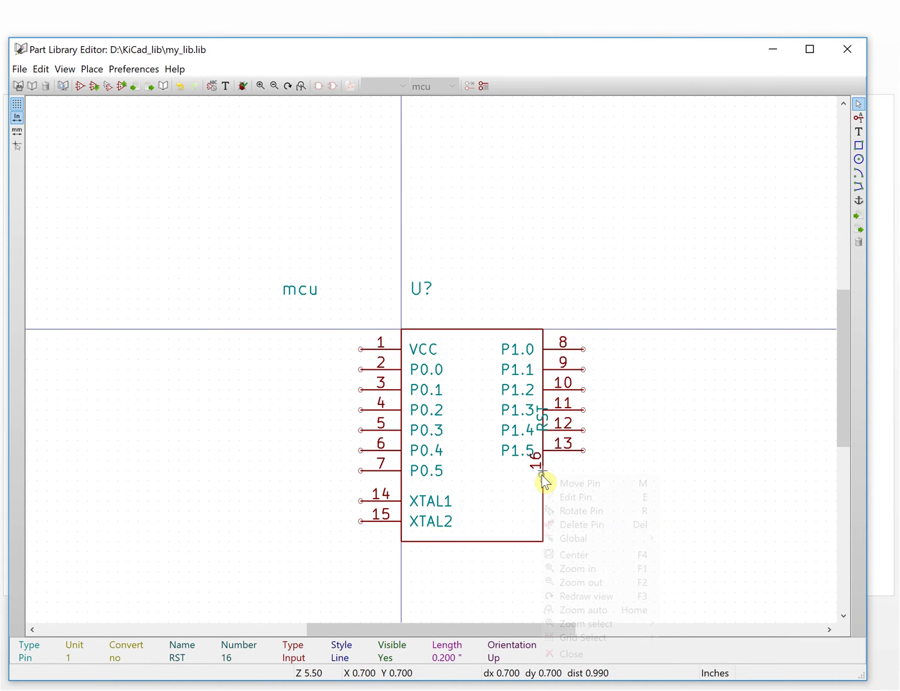
click(566, 510)
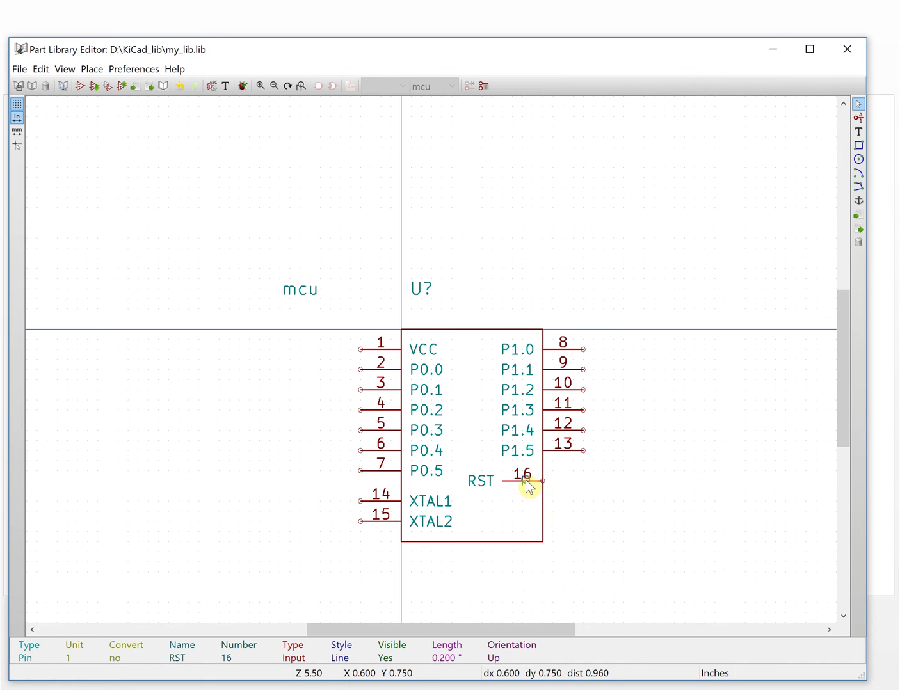
right_click(527, 485)
click(533, 484)
click(583, 481)
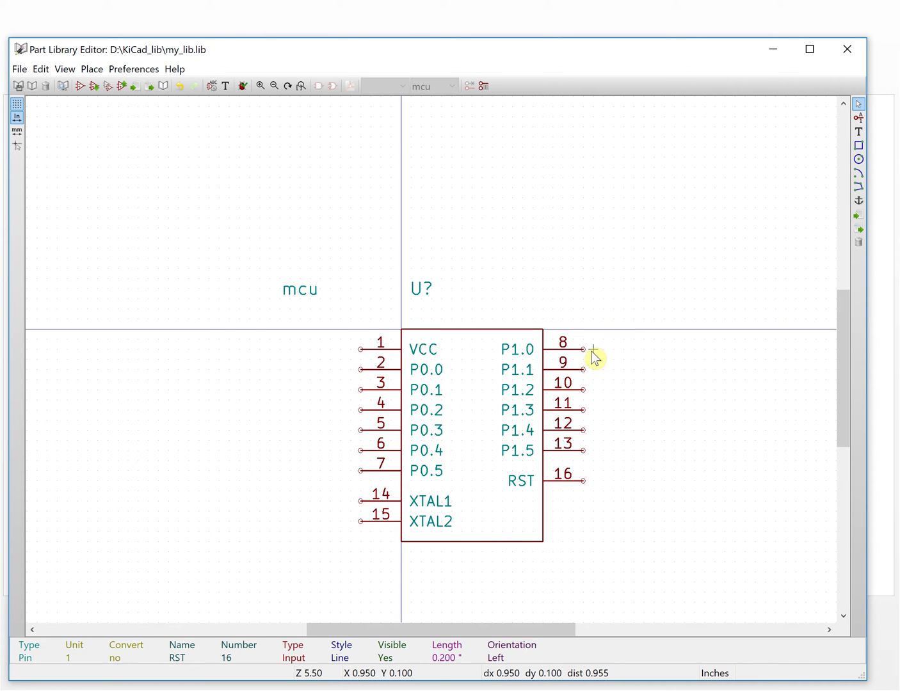
scroll(588, 358, up, 2)
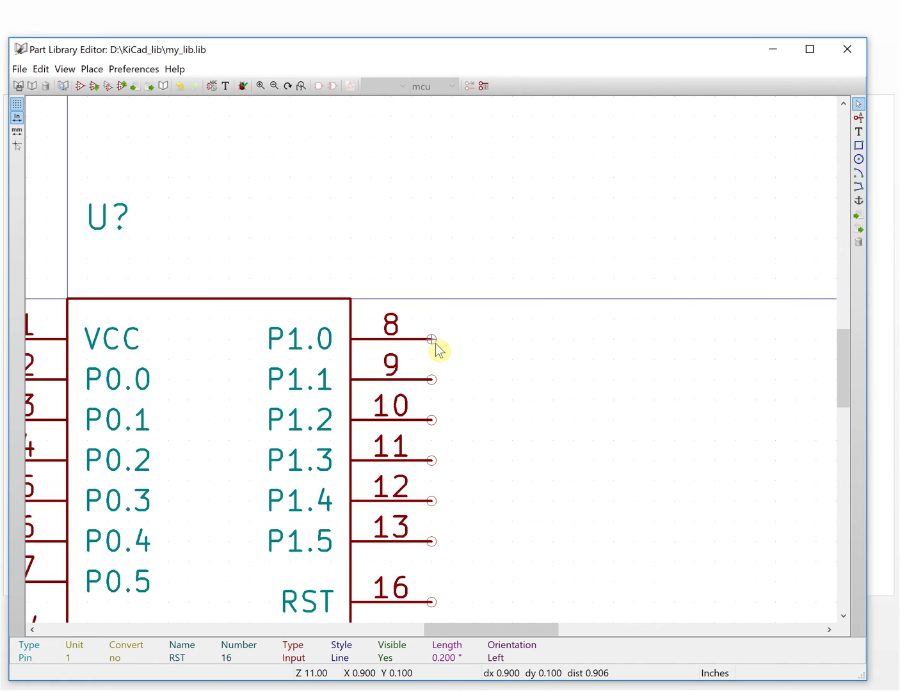
scroll(432, 360, down, 1)
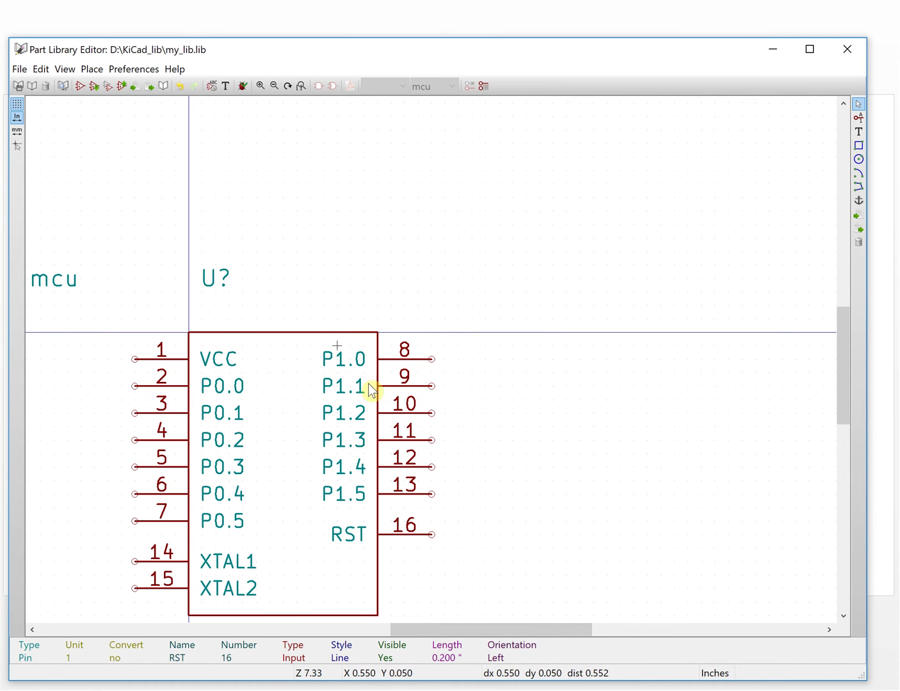
scroll(433, 368, down, 1)
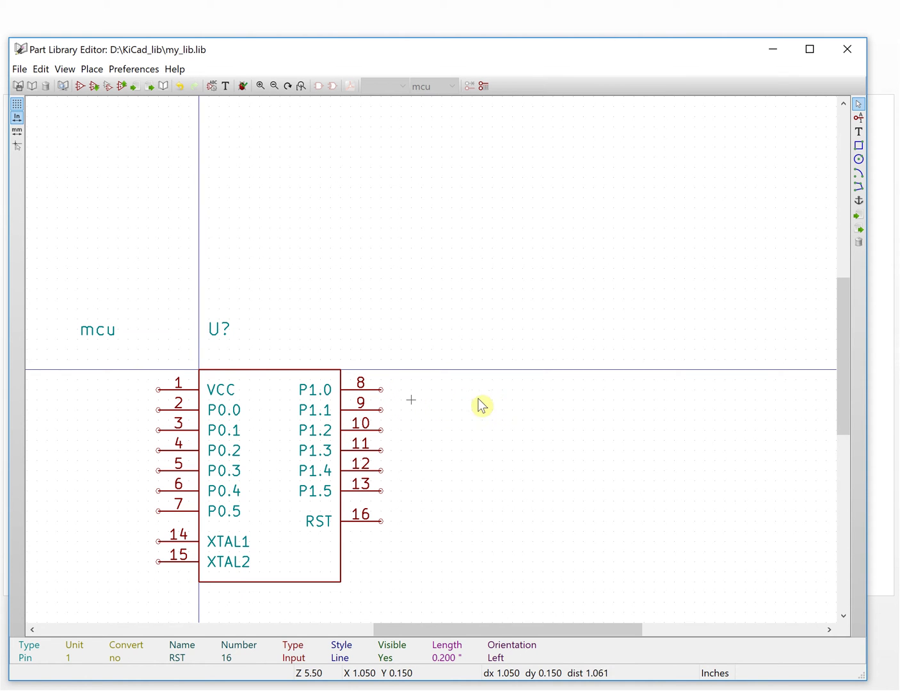
scroll(422, 375, down, 1)
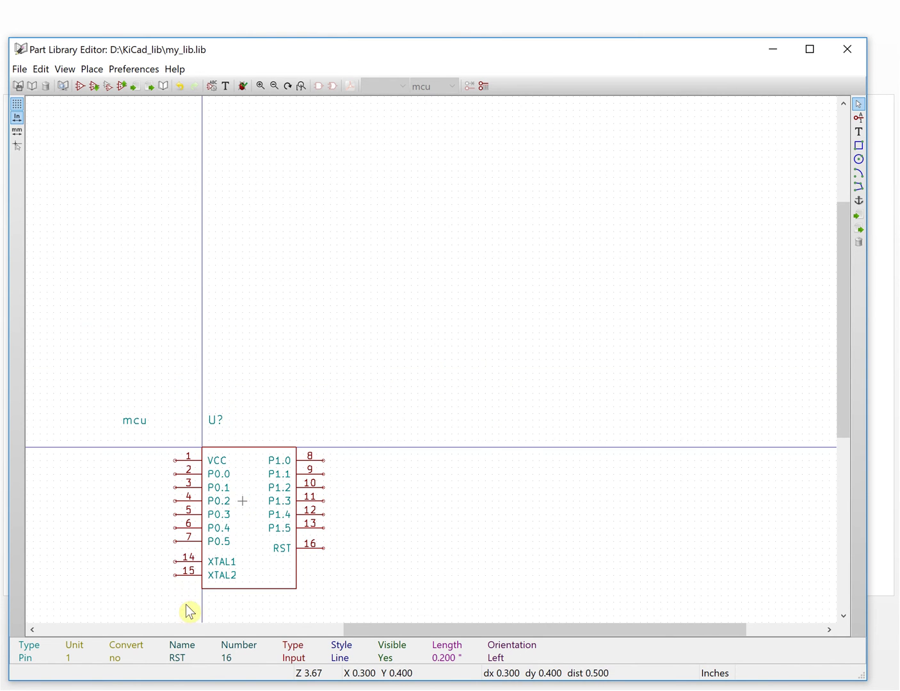
scroll(182, 609, up, 1)
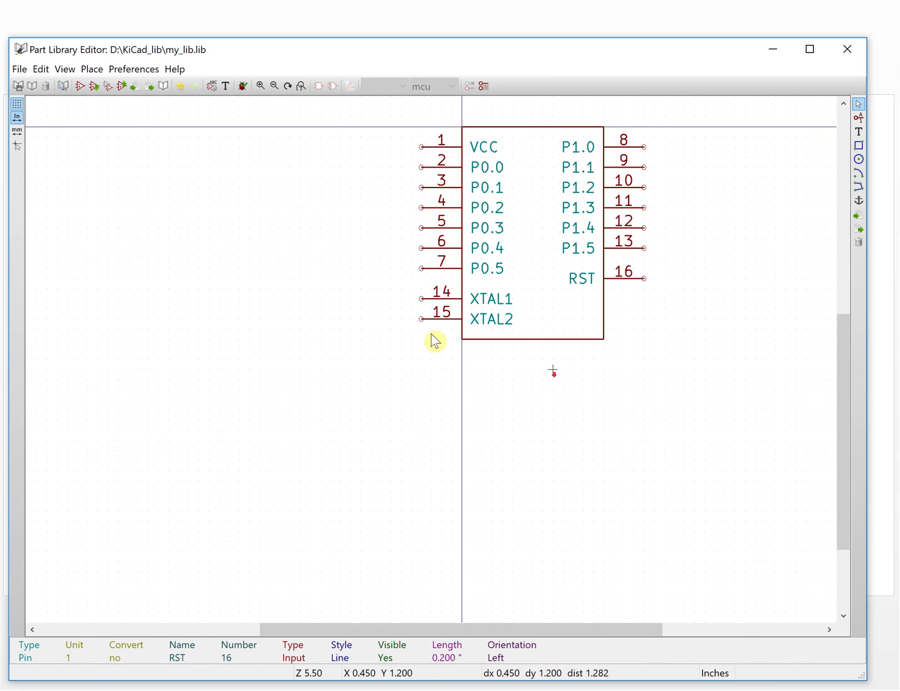
scroll(428, 348, down, 1)
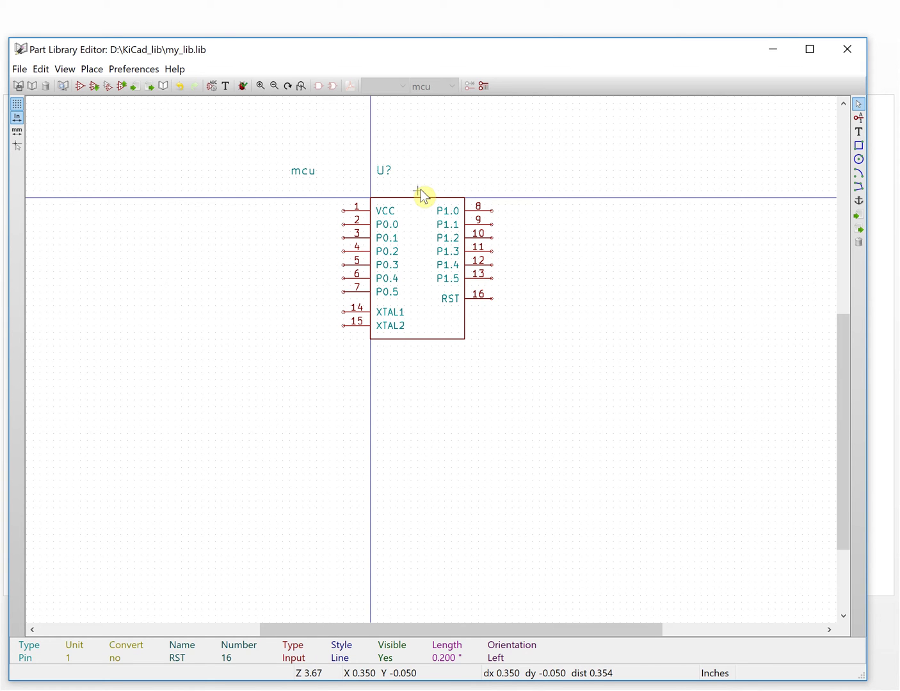
Add pin 16 named RST on the right edge of the mcu body, then return to selection
click(859, 118)
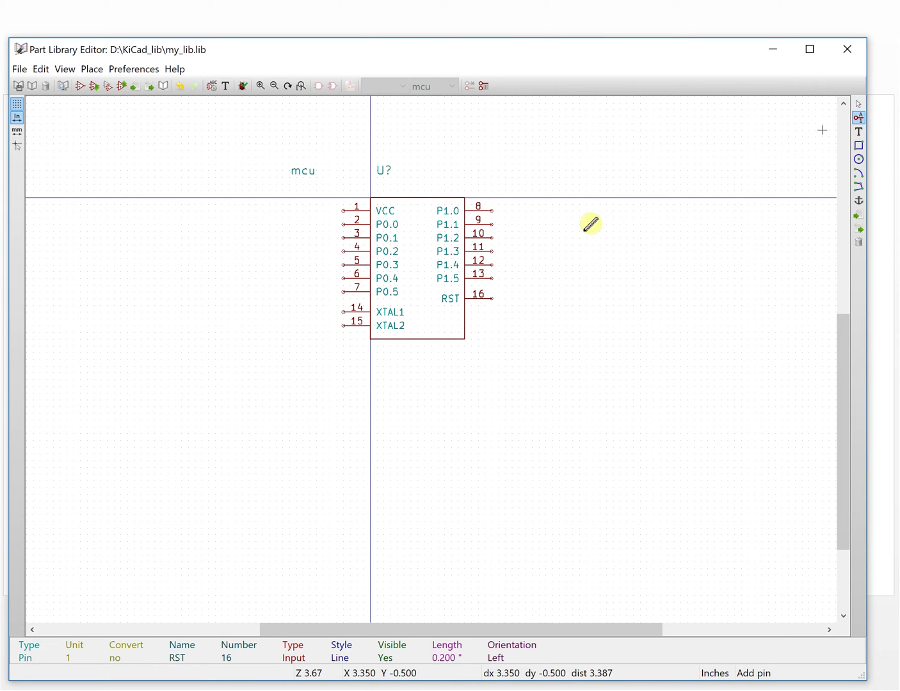
click(467, 326)
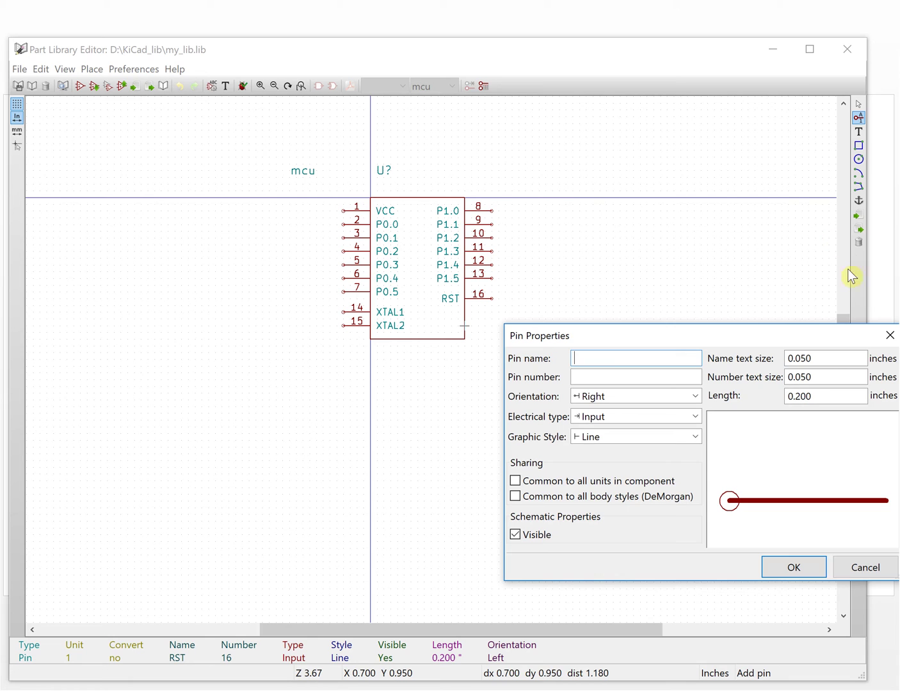
click(889, 335)
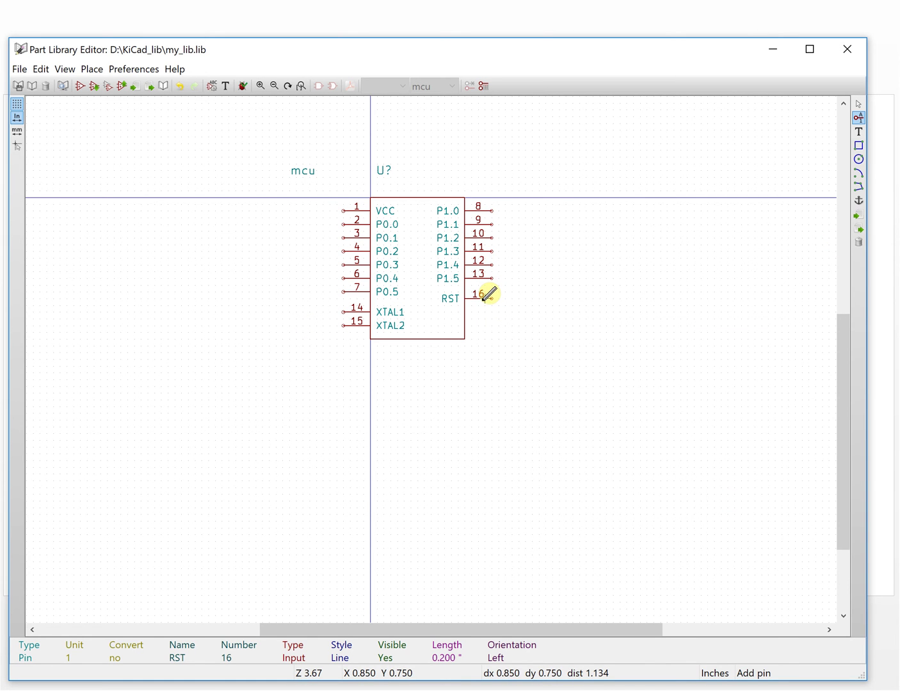
click(483, 299)
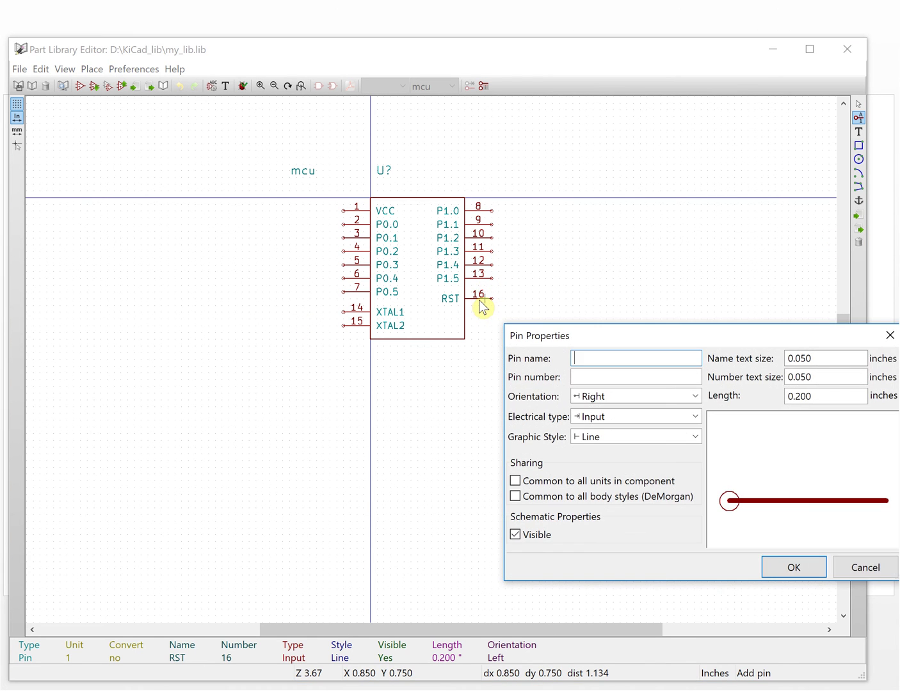
click(889, 335)
click(859, 103)
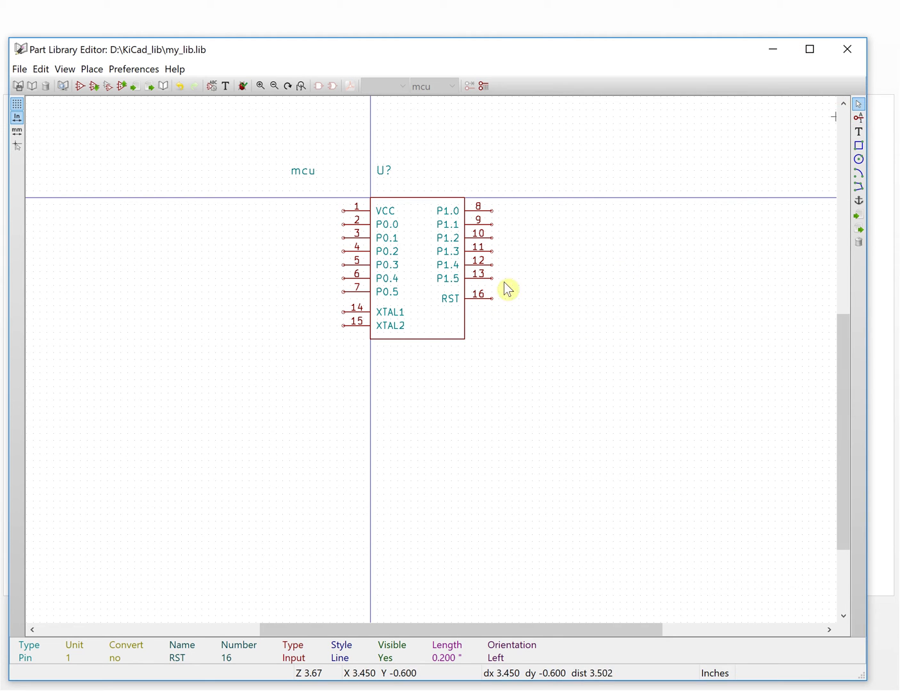
Rename pin 16 from RST to GND in its pin properties
double_click(475, 298)
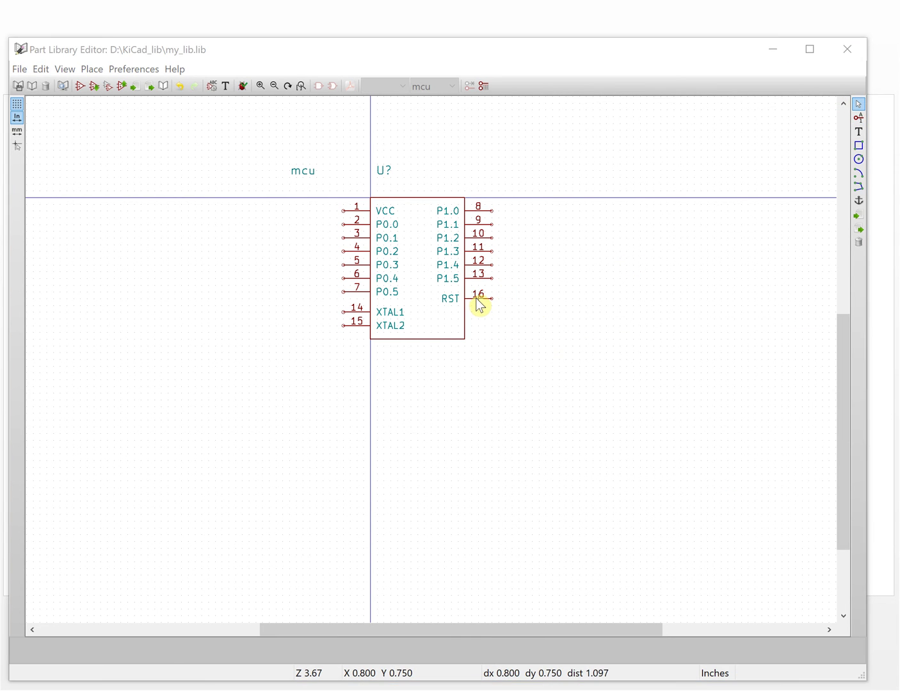
double_click(609, 359)
text(G)
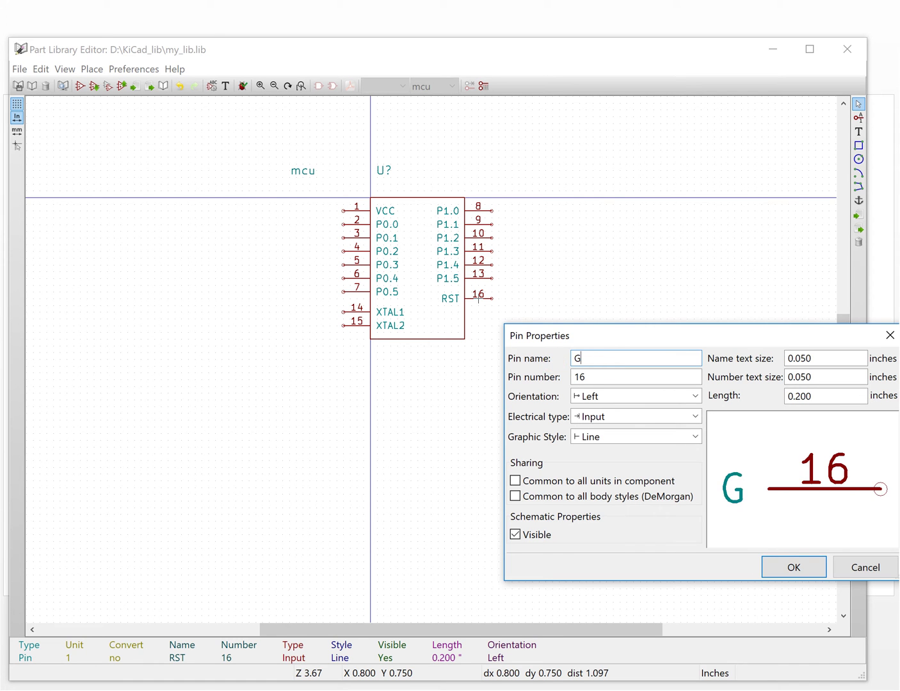
text(ND)
click(797, 568)
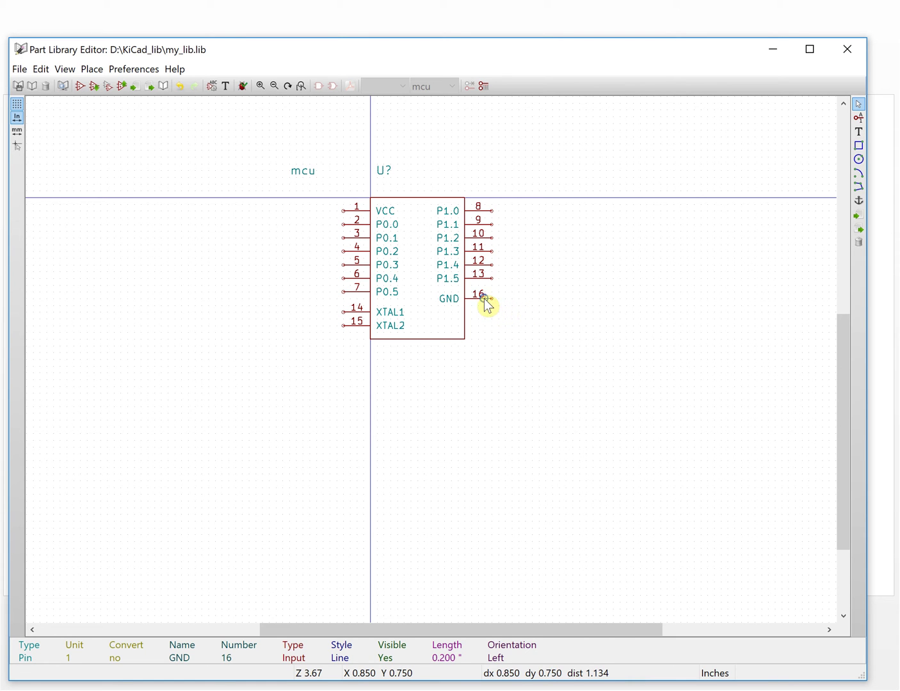
Move the GND pin down the right edge, level with XTAL2
right_click(487, 300)
click(497, 308)
click(491, 325)
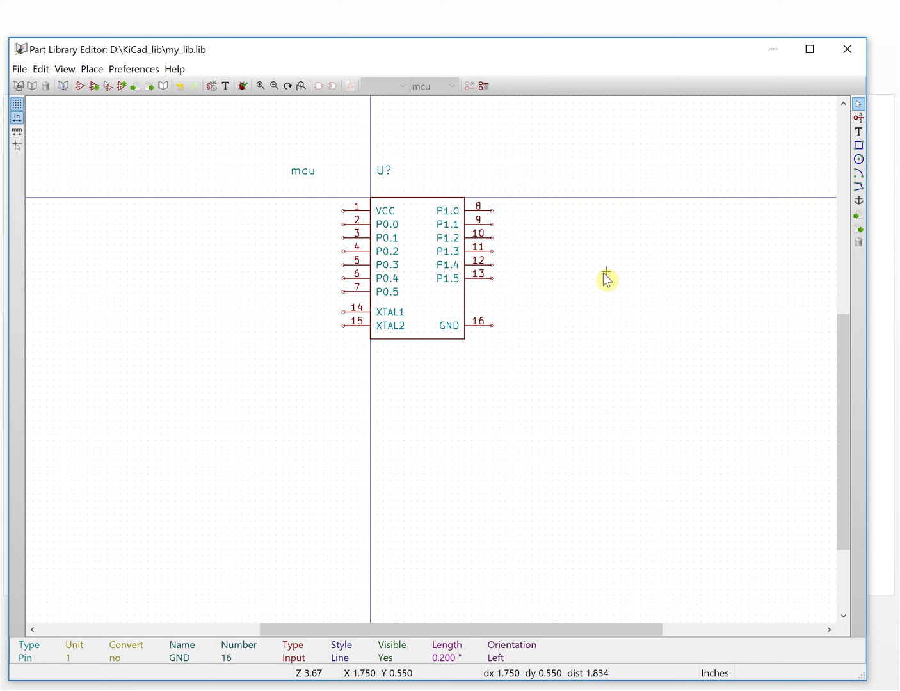
Move the U? reference field above the body's top-right corner
click(387, 174)
right_click(387, 174)
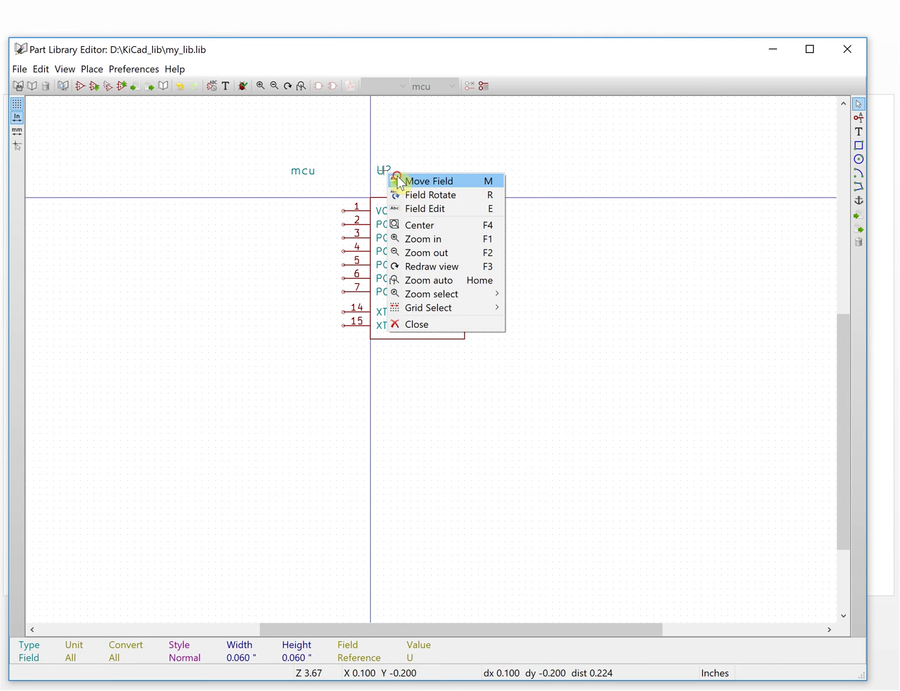
click(393, 179)
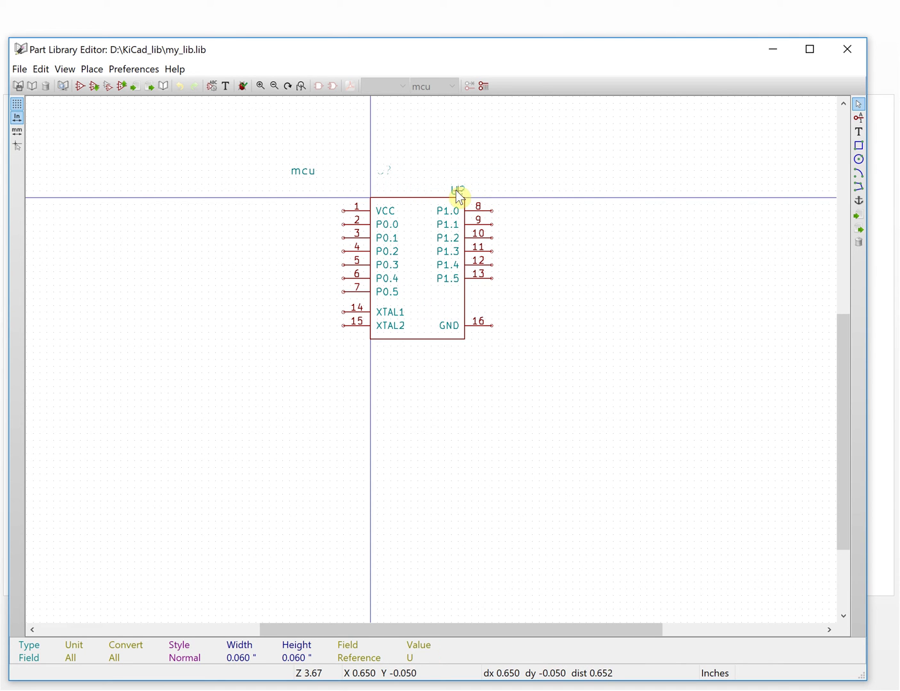
click(457, 192)
Move the mcu name field above the body's top-left corner
click(306, 172)
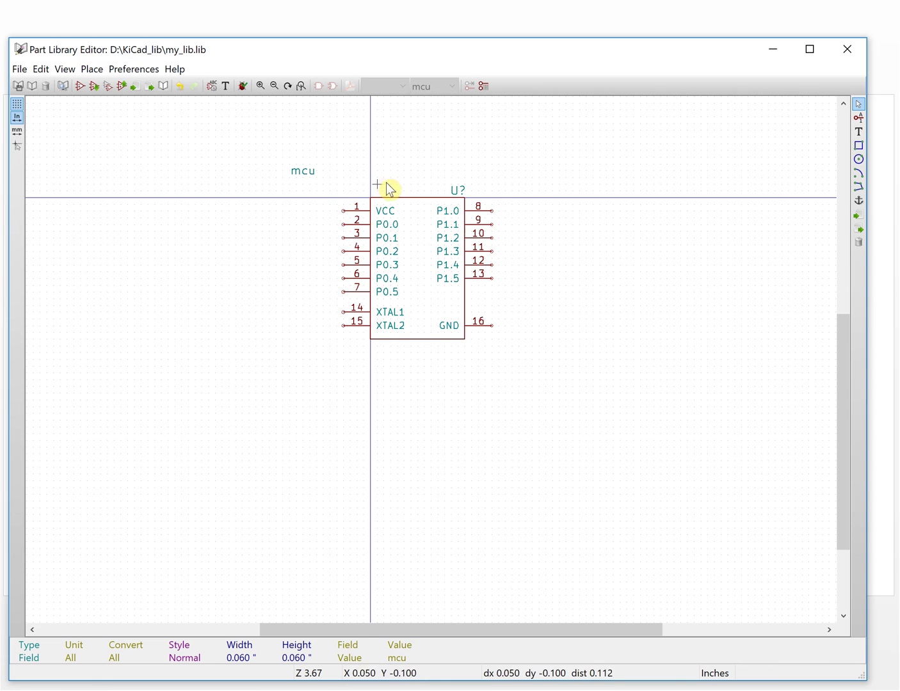
right_click(306, 172)
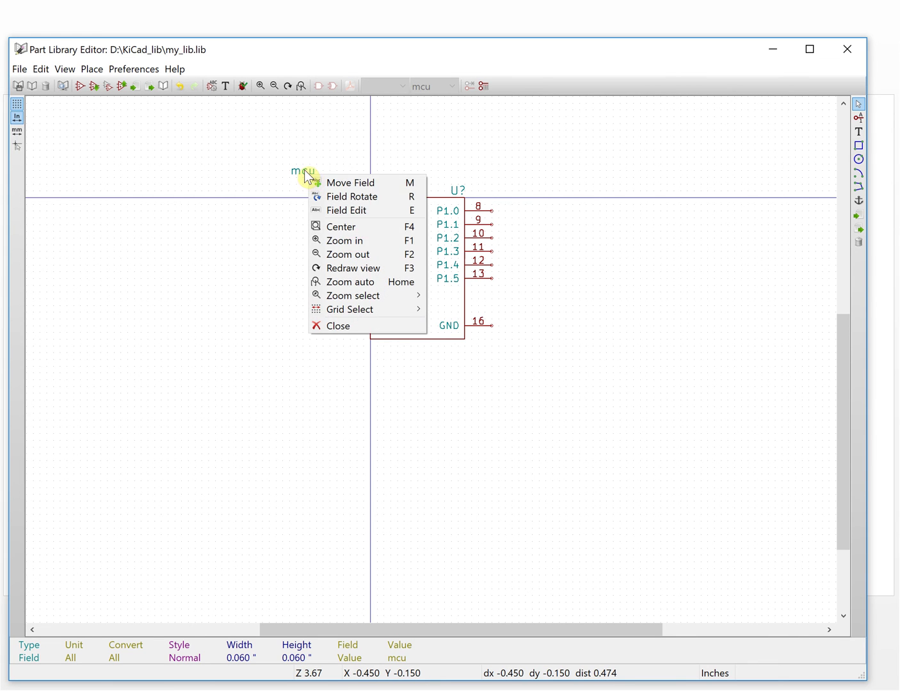
click(346, 182)
click(384, 190)
right_click(383, 192)
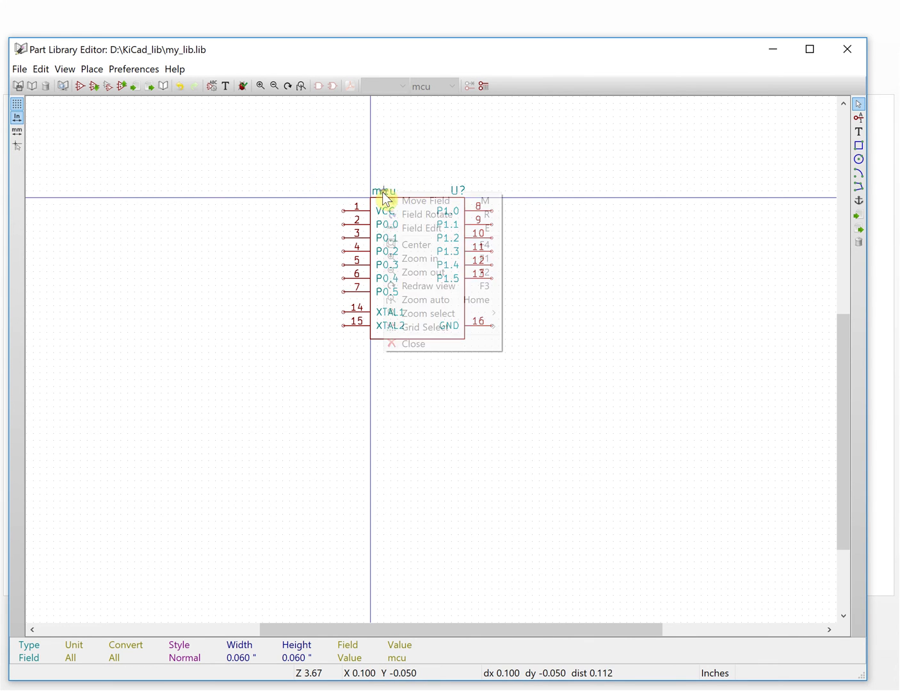
Change the symbol's name field from mcu to Stm8_my
click(413, 229)
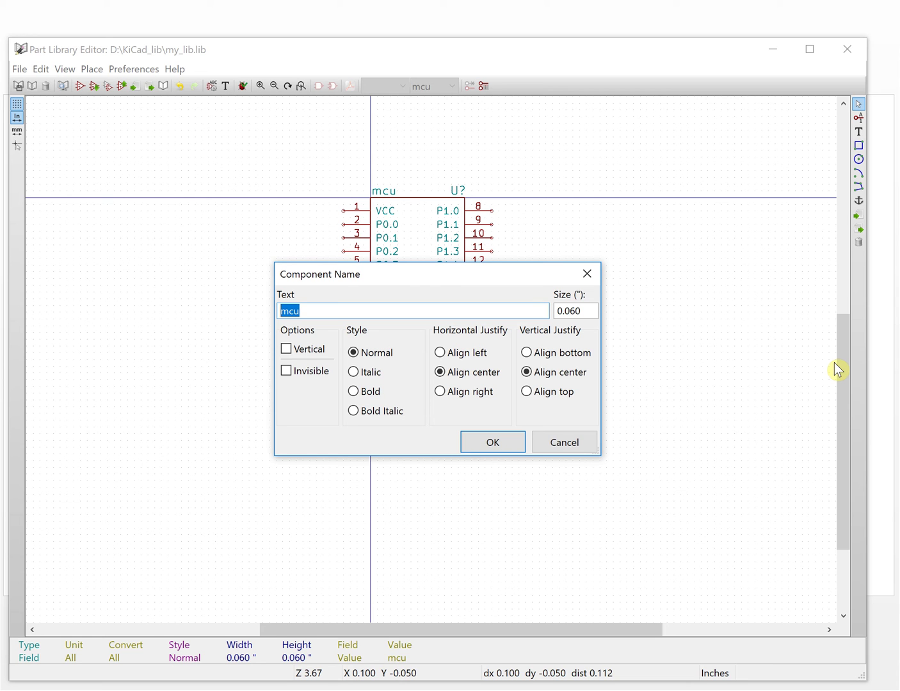
text(ST)
click(515, 447)
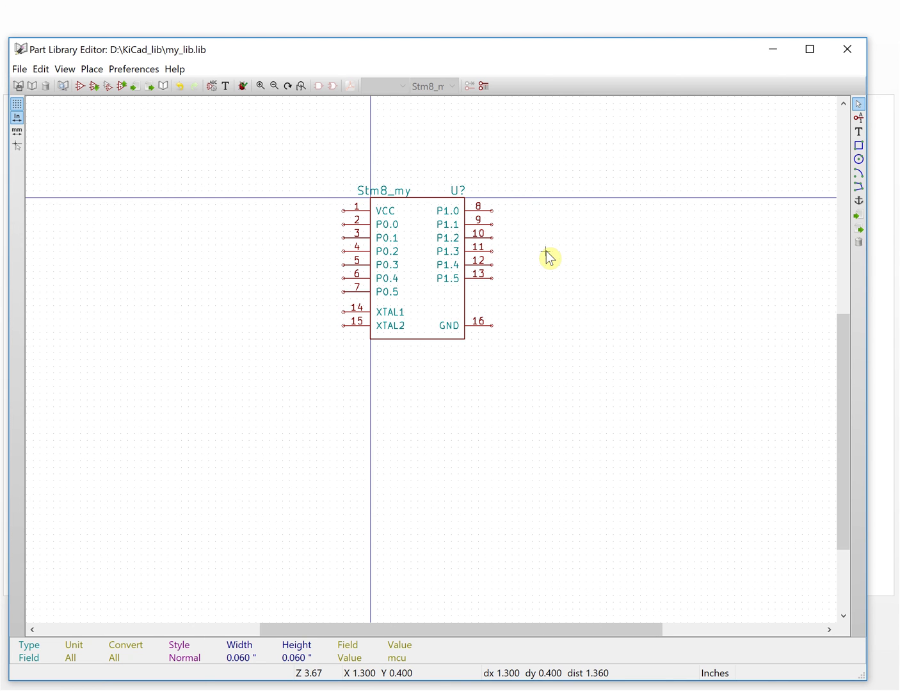
Save the Stm8_my symbol into my_lib, confirming the library change, and minimize the editor
click(19, 92)
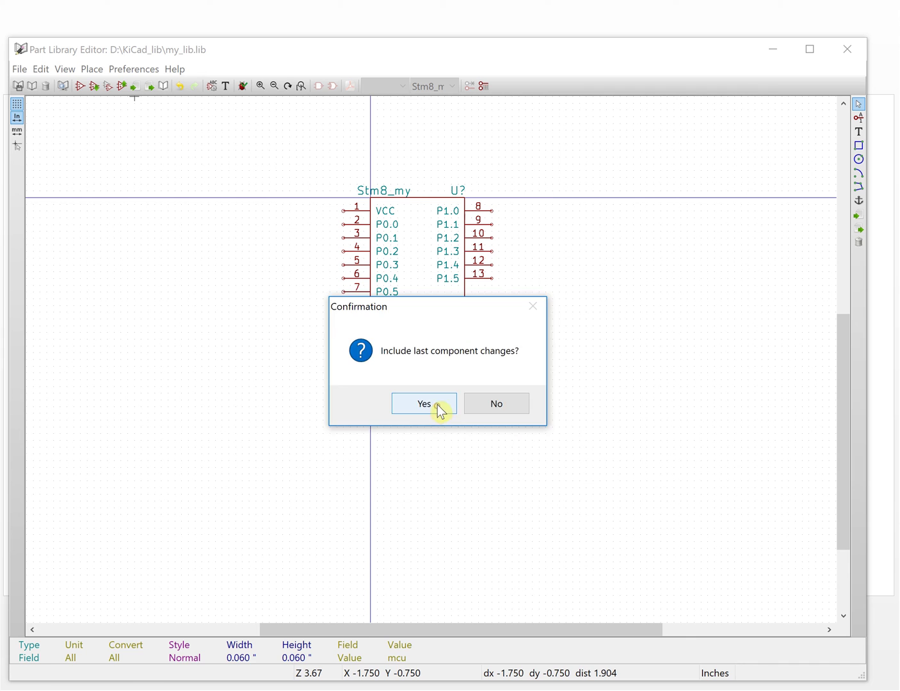
click(440, 410)
click(444, 405)
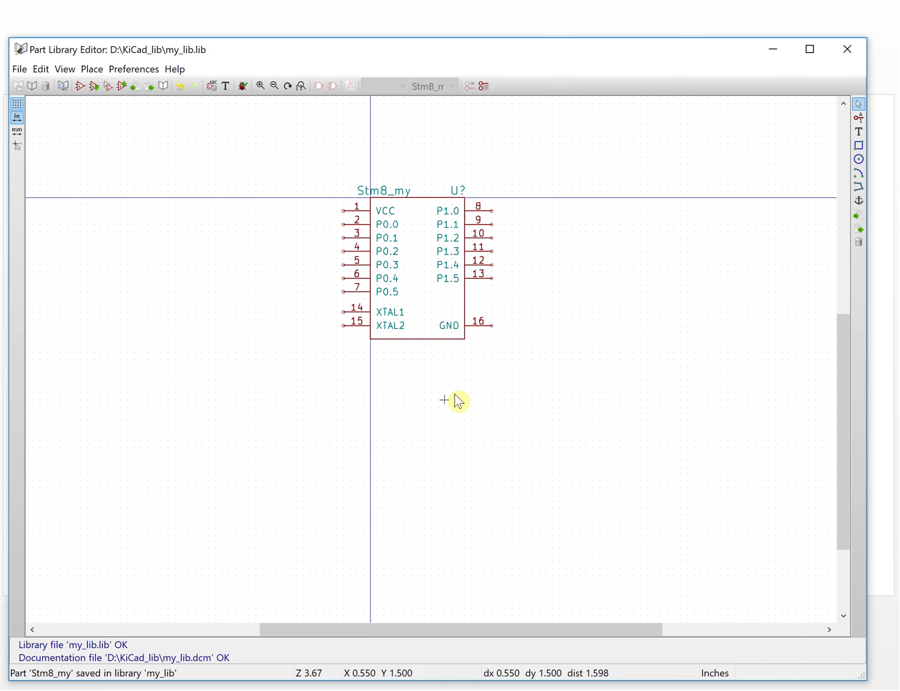
click(782, 50)
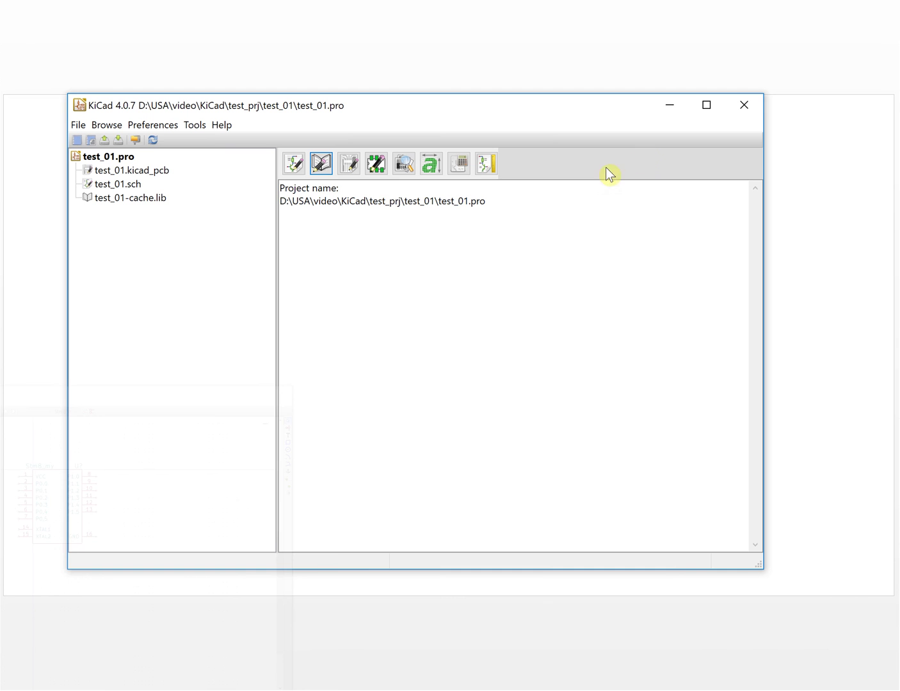
Open test_01.sch in Eeschema and pick the Place Component tool
click(123, 185)
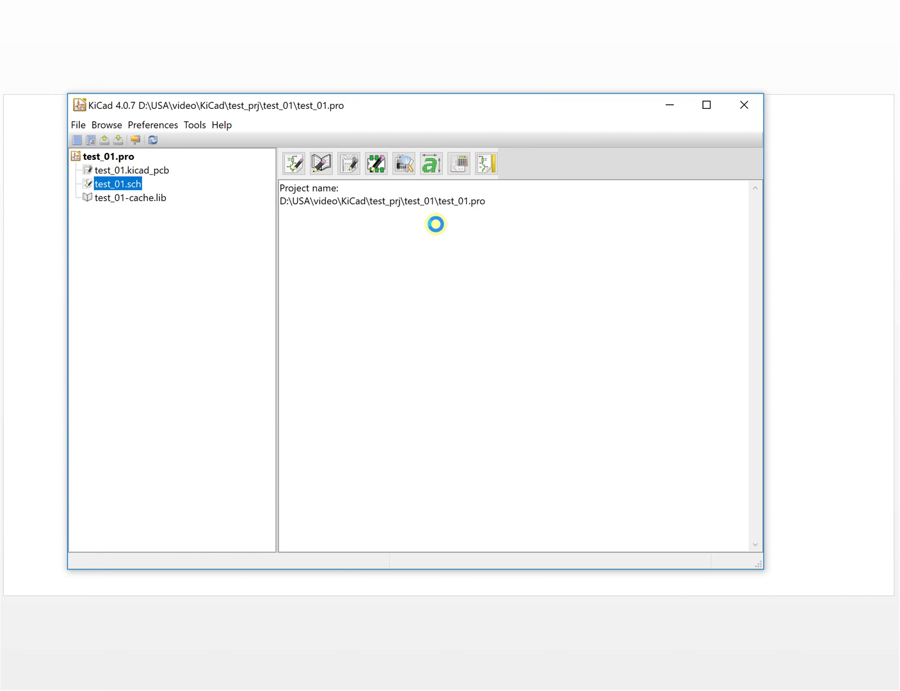
click(845, 221)
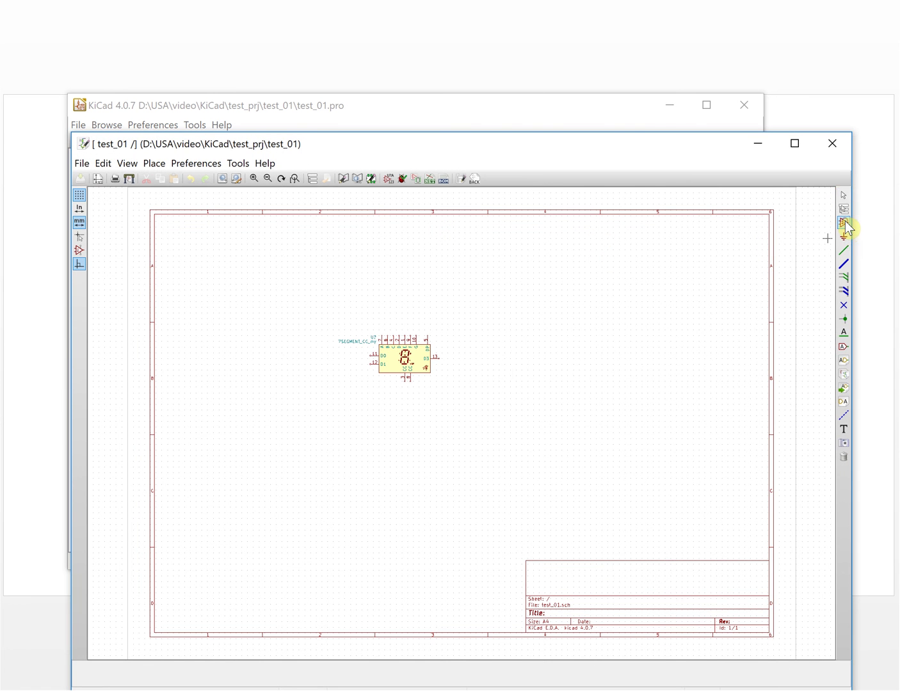
Place Stm8_my from my_lib to the upper right of the 7-segment part and zoom in
click(519, 283)
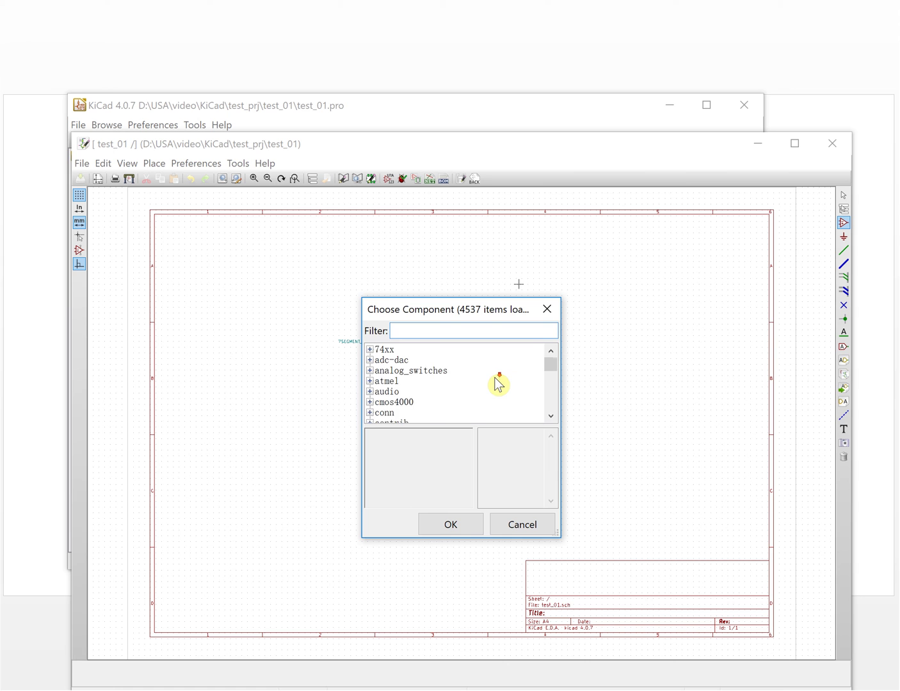
scroll(499, 384, down, 7)
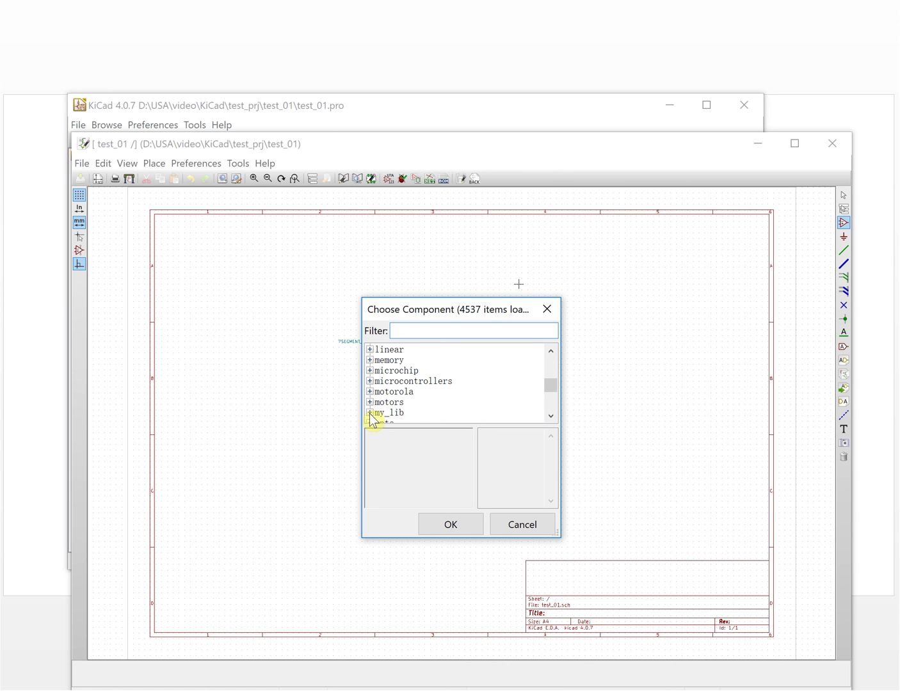
click(370, 413)
click(404, 404)
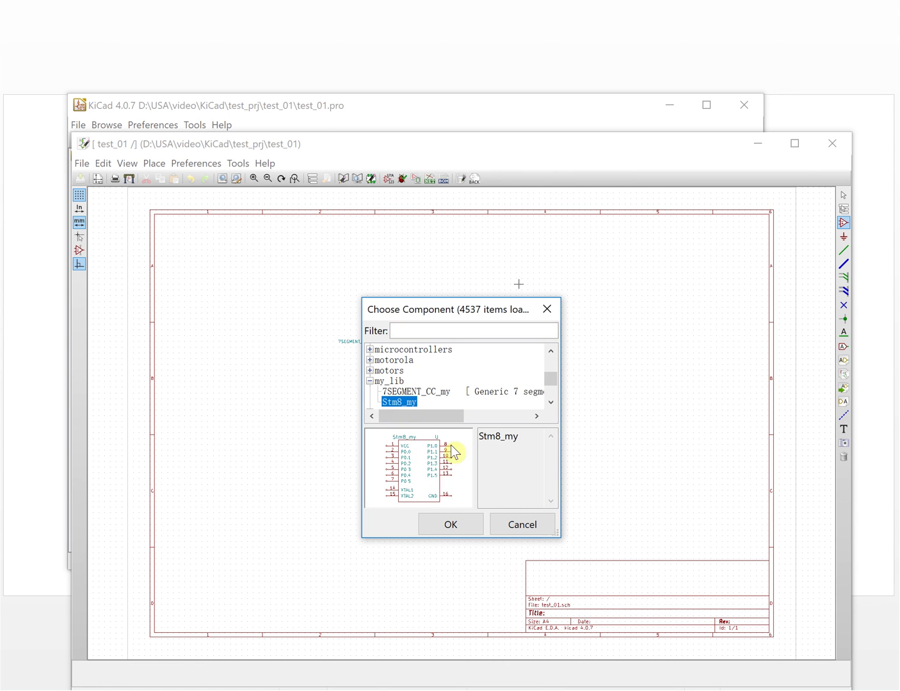
click(465, 526)
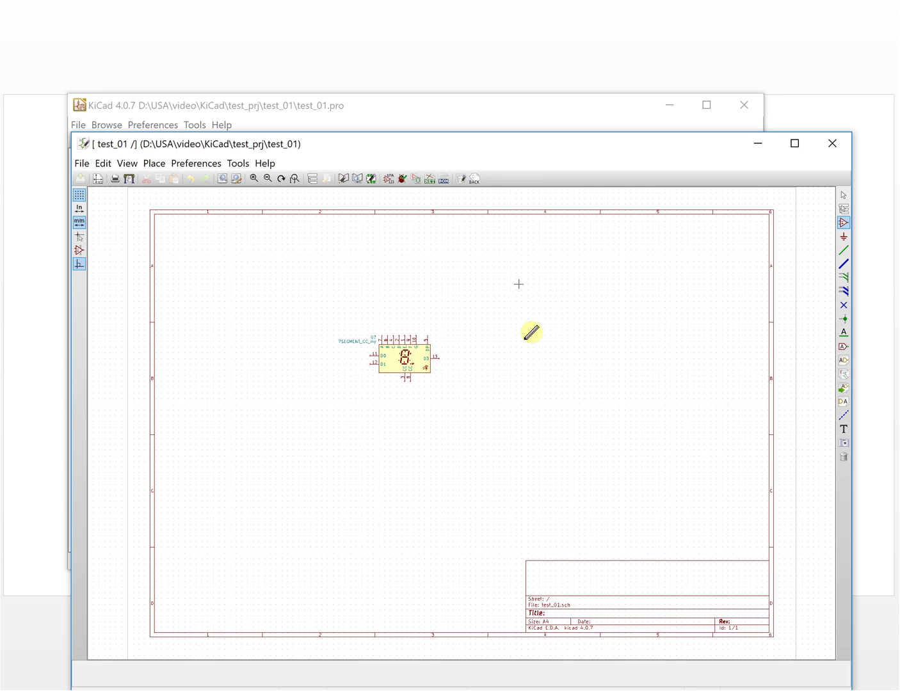
click(520, 282)
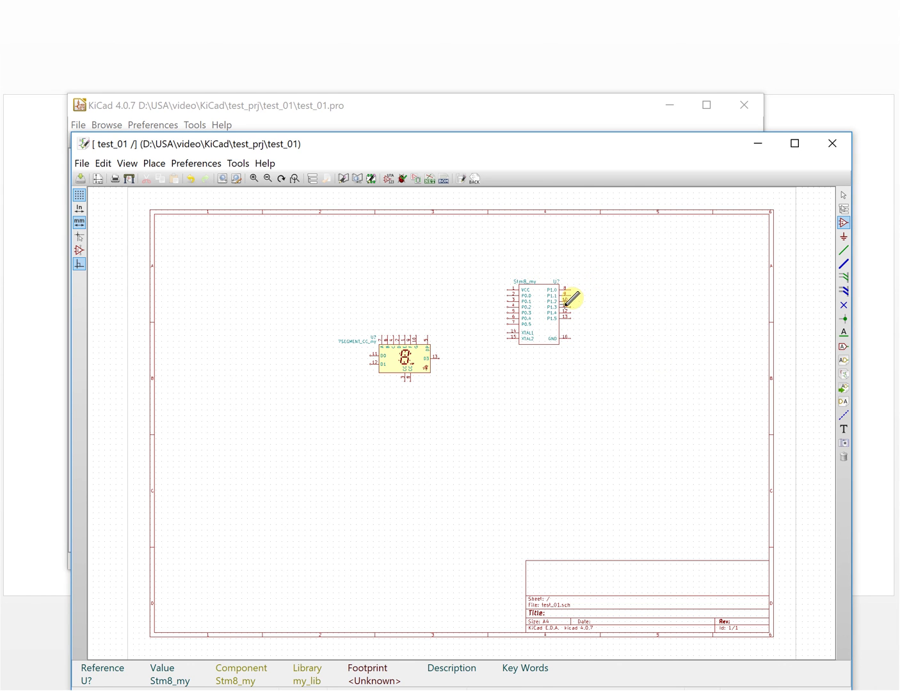
scroll(566, 306, up, 1)
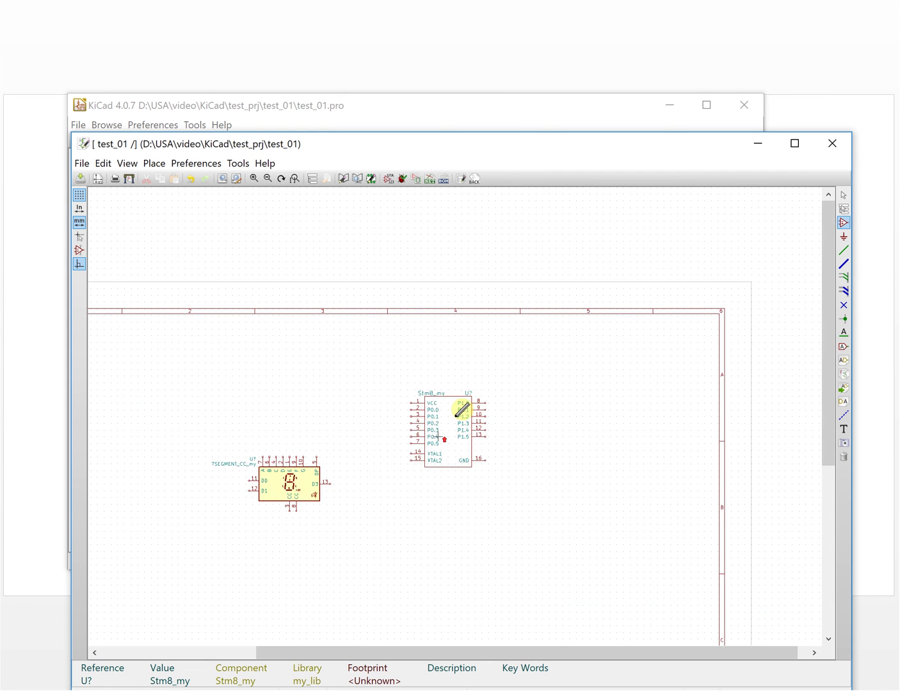
scroll(448, 425, up, 1)
scroll(454, 413, up, 1)
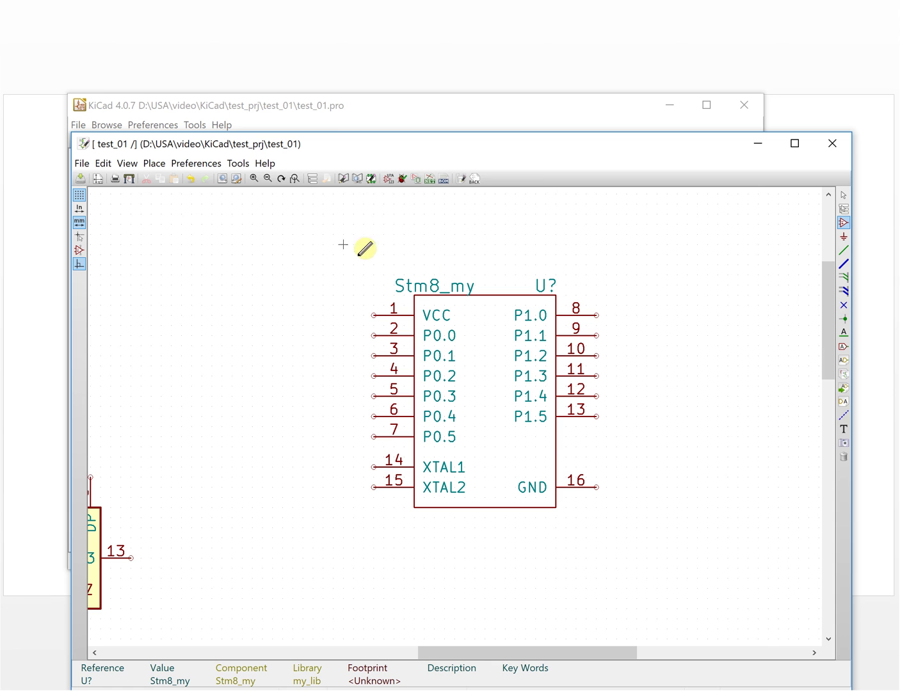
click(395, 99)
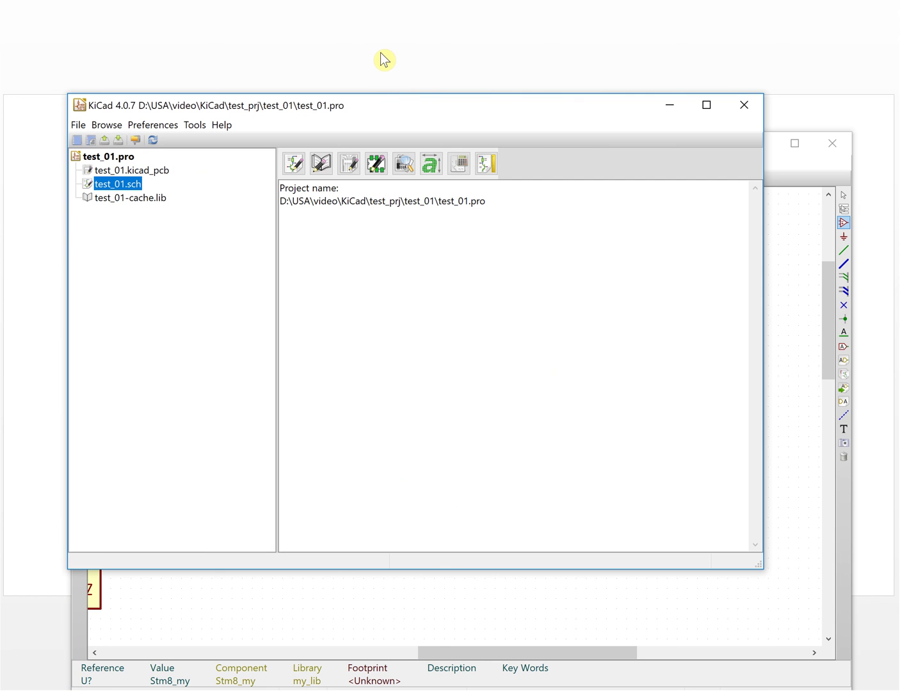